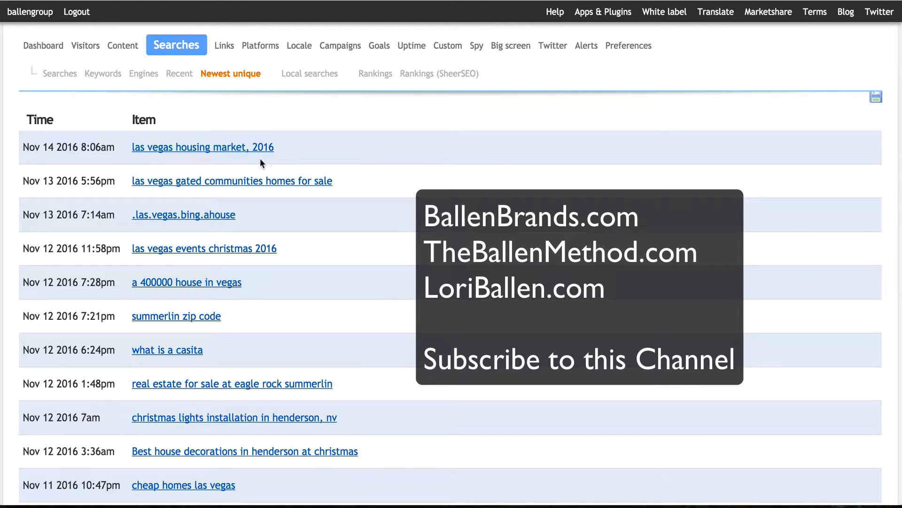
Step: Examine the newest unique search phrases in the analytics report for real estate content ideas
scroll(255, 160, "down", 1)
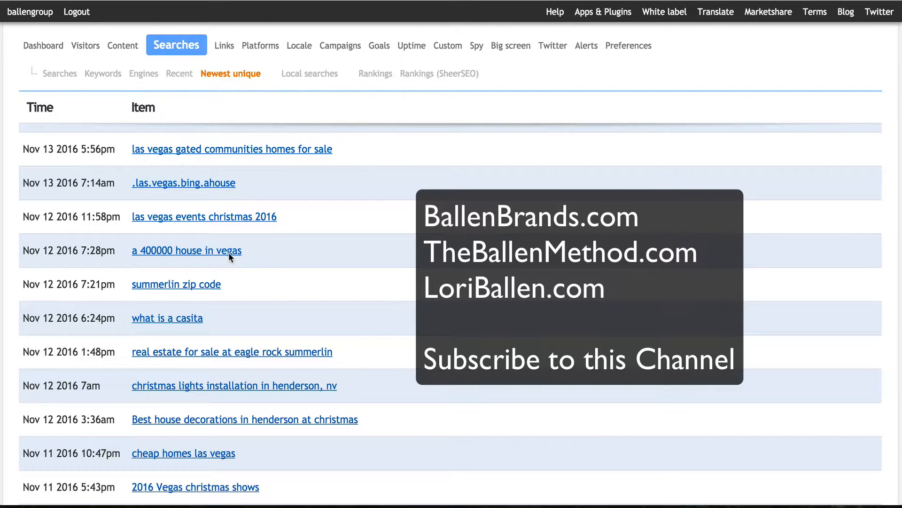
scroll(250, 253, "down", 3)
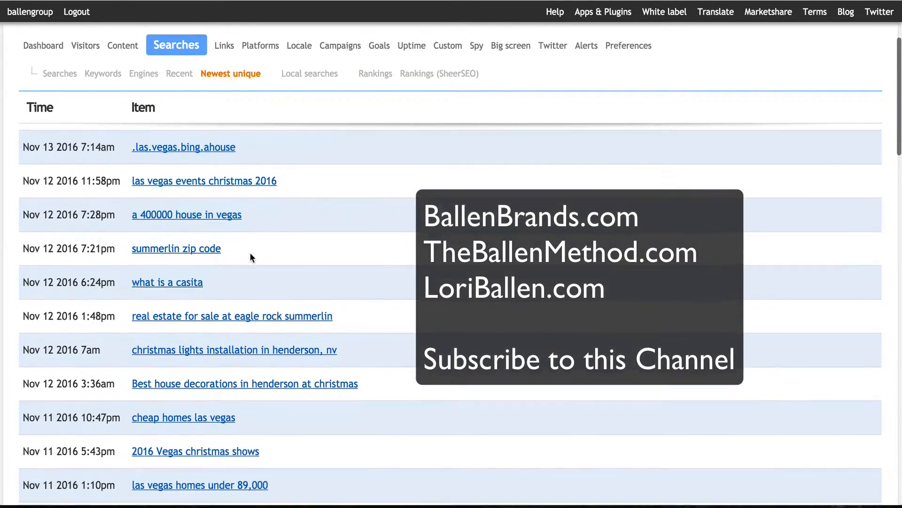
scroll(133, 260, "down", 1)
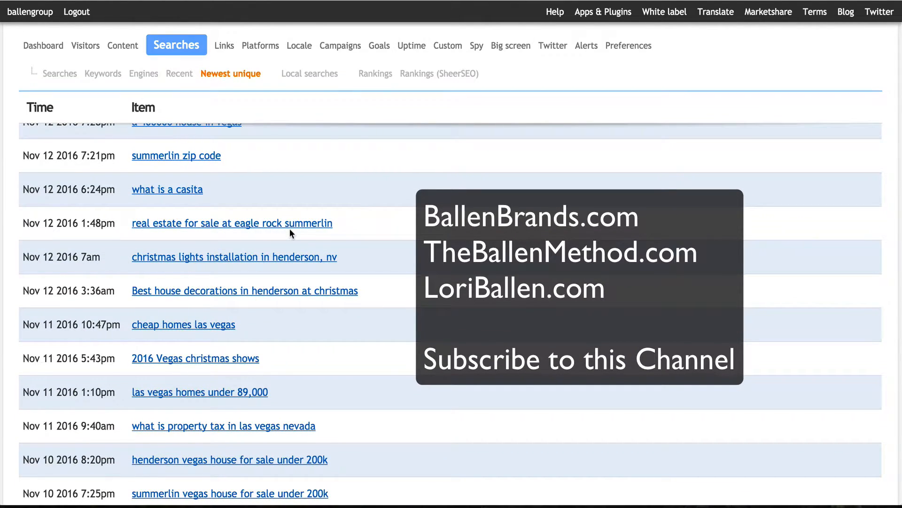
scroll(499, 260, "down", 6)
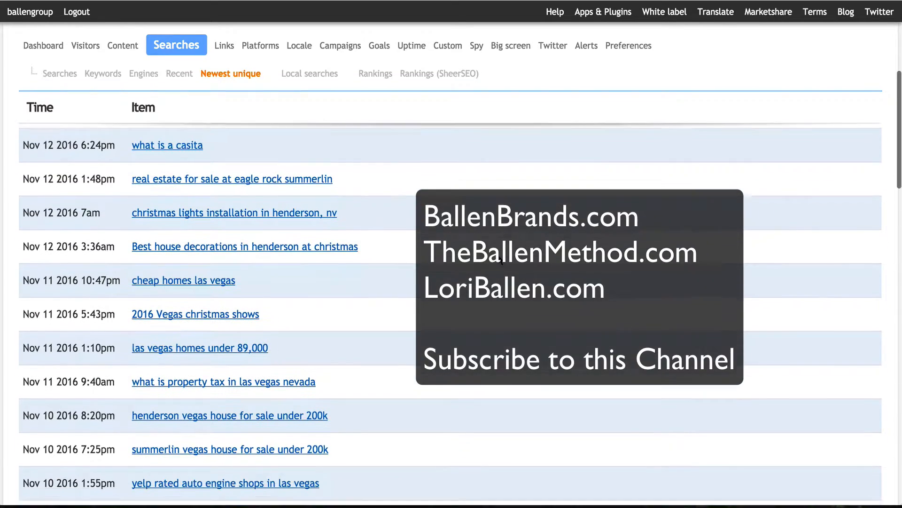
scroll(501, 261, "down", 1)
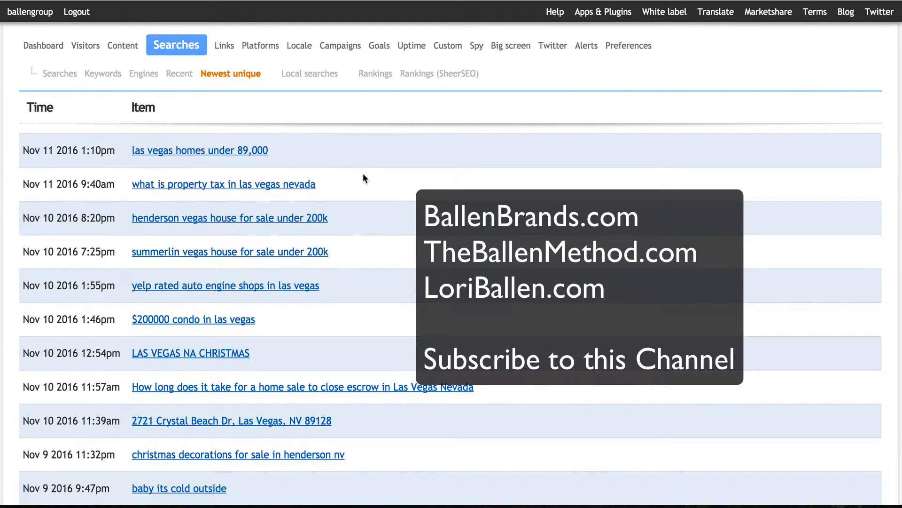
scroll(359, 176, "down", 2)
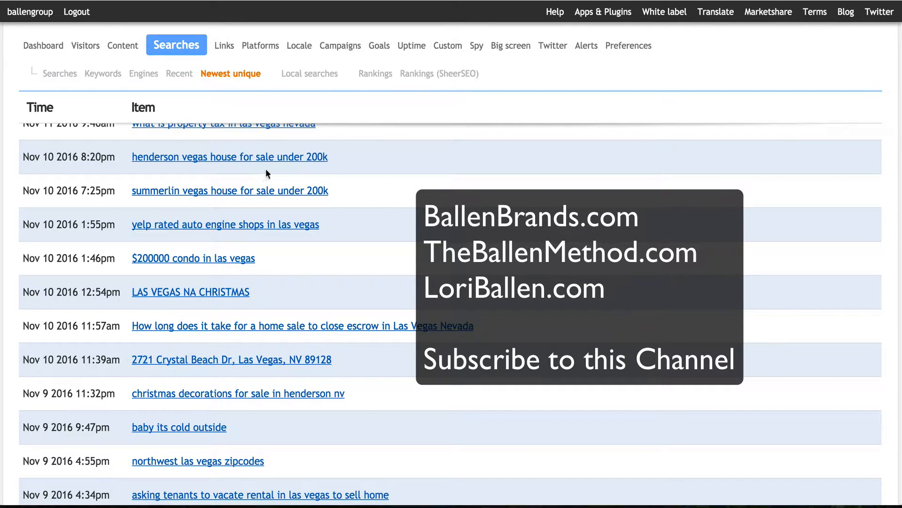
scroll(322, 170, "down", 2)
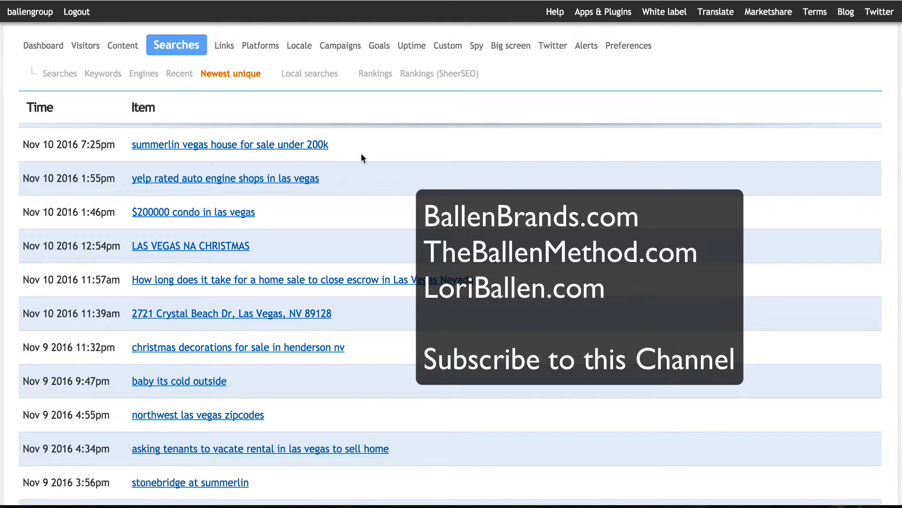
scroll(367, 184, "down", 3)
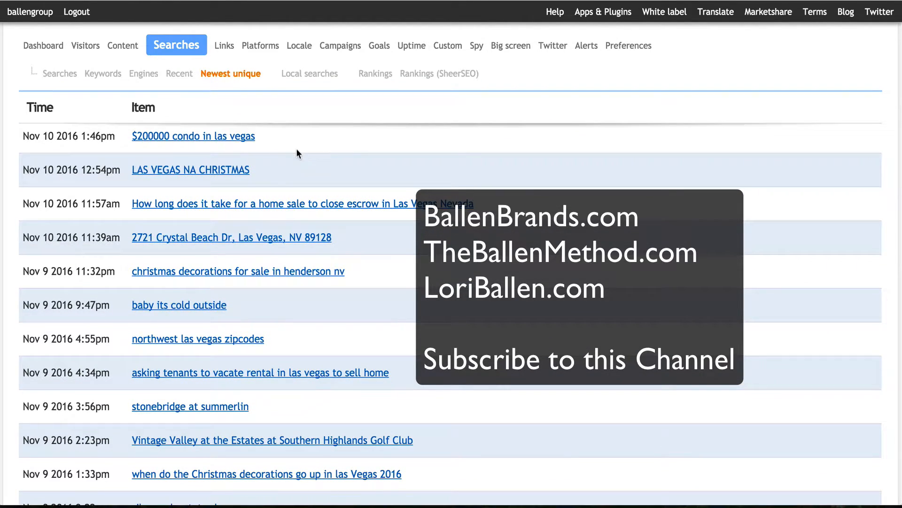
scroll(296, 150, "down", 7)
scroll(296, 150, "down", 4)
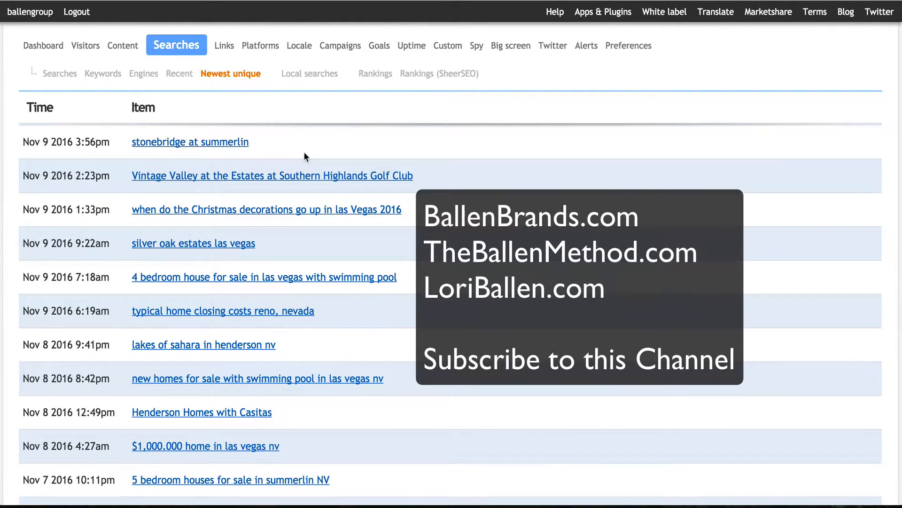
scroll(304, 151, "down", 1)
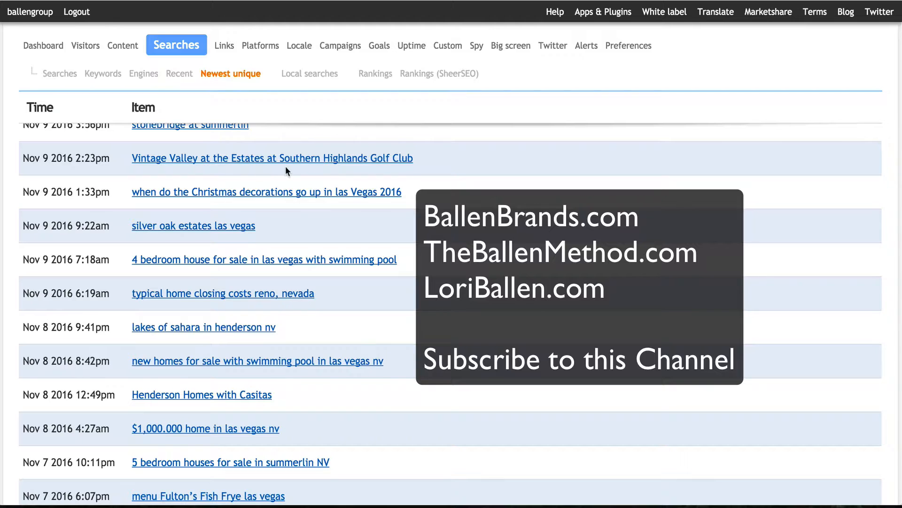
scroll(414, 178, "down", 2)
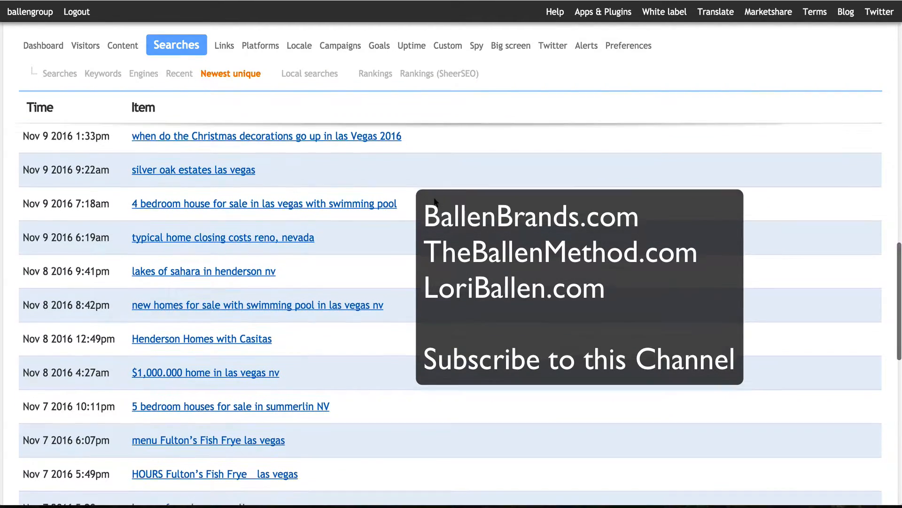
scroll(244, 188, "down", 2)
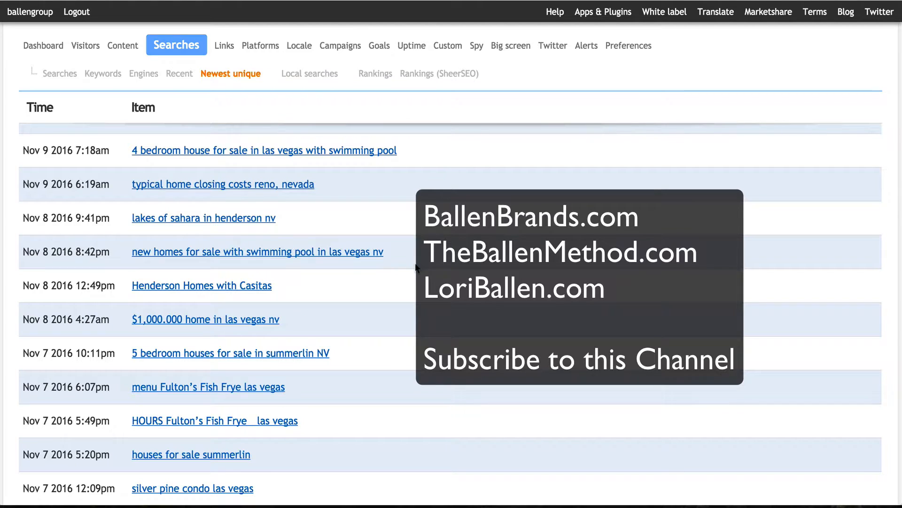
Step: Open the Ballen Vegas real estate site, forsalebyballen.com, in a new browser tab
key("super+t")
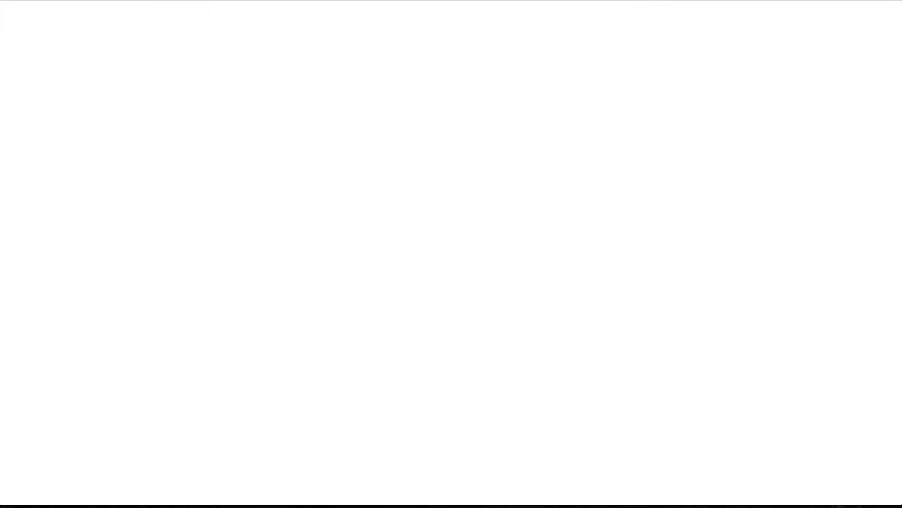
type("forsa")
key("Return")
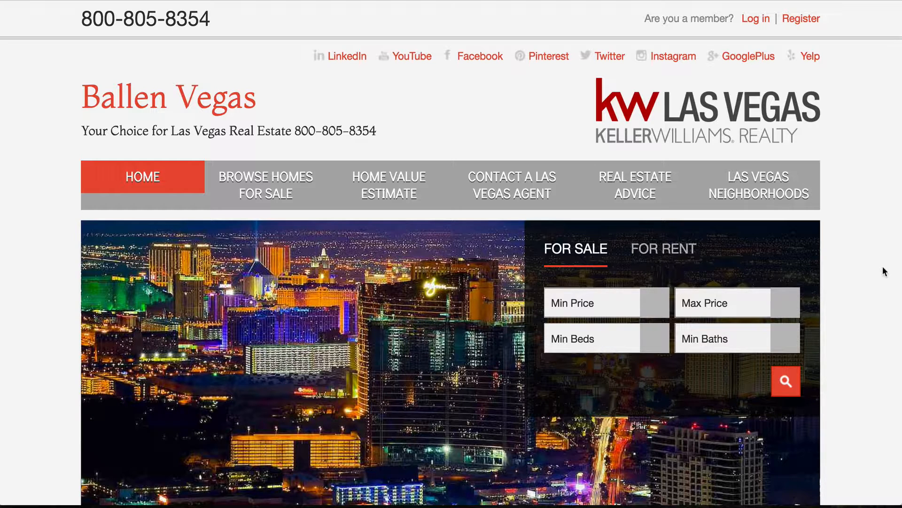
Step: Examine the home page's property search form, featured listings, blog section and site navigation
scroll(885, 271, "down", 15)
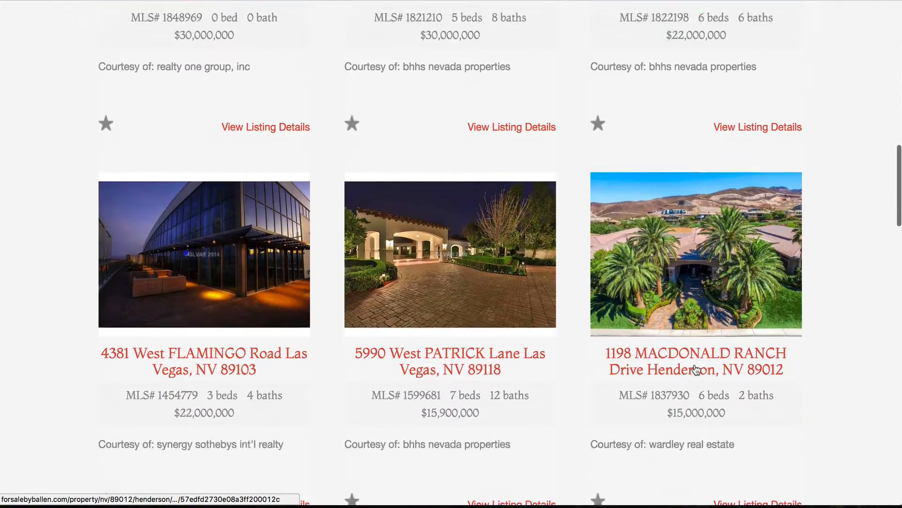
scroll(695, 369, "down", 15)
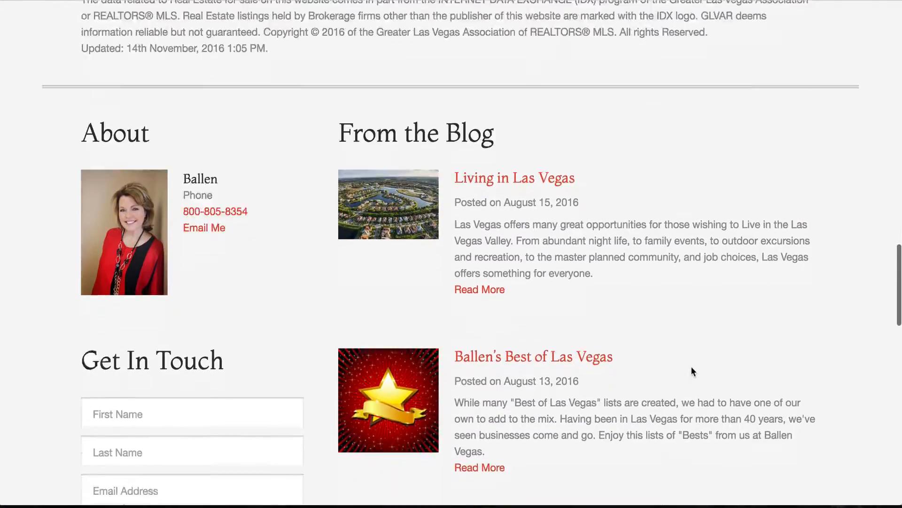
scroll(692, 365, "down", 8)
scroll(688, 368, "up", 20)
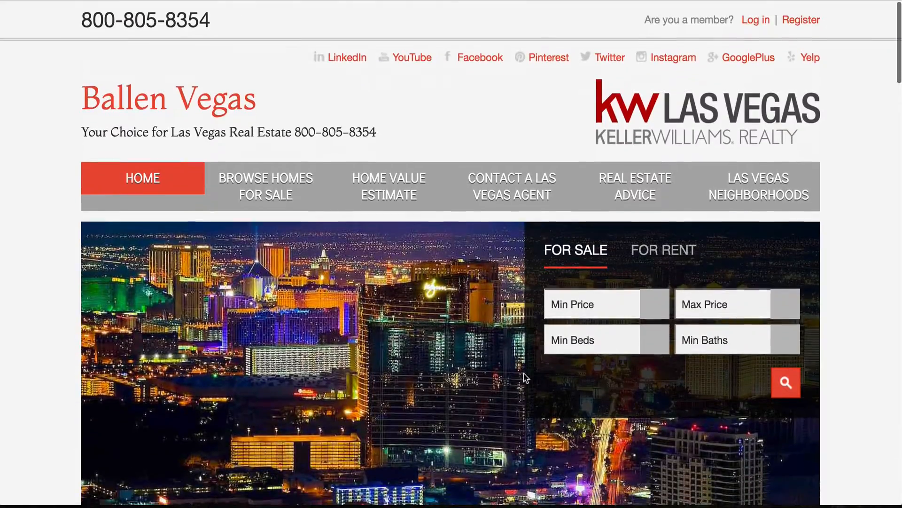
scroll(528, 373, "down", 3)
scroll(527, 373, "down", 4)
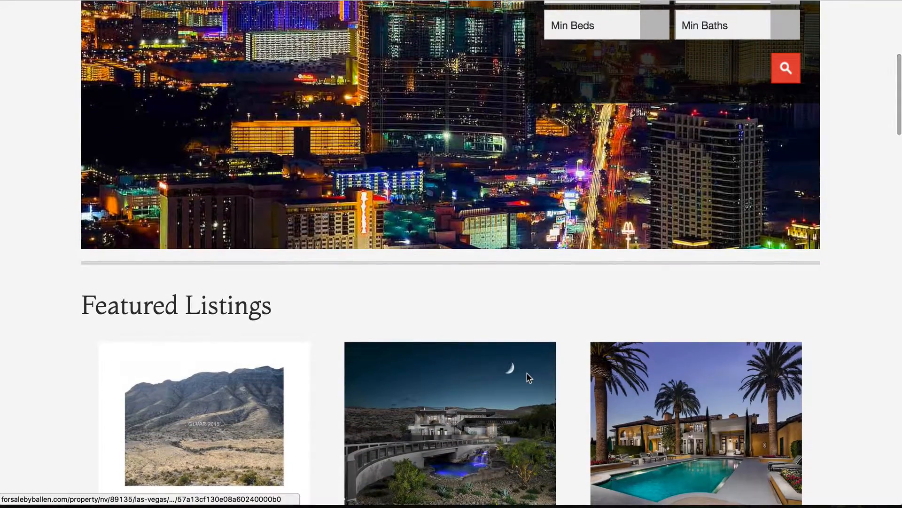
scroll(526, 374, "up", 6)
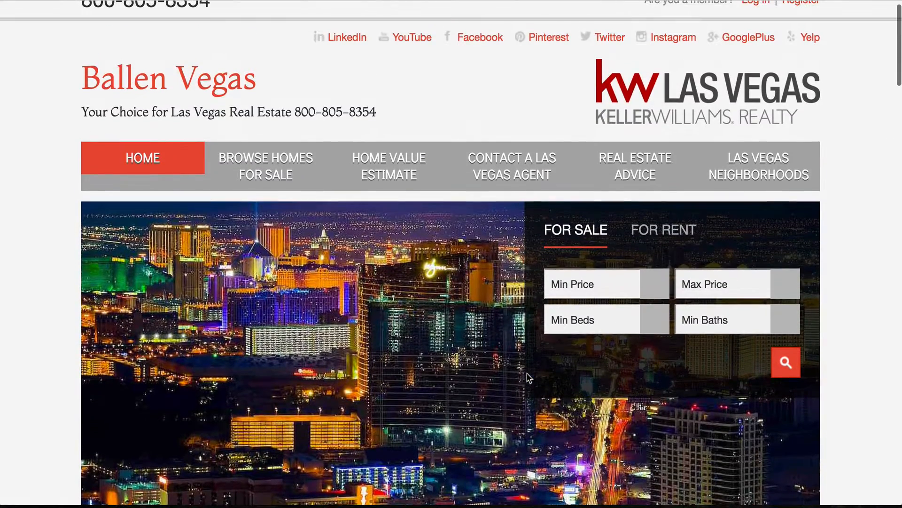
scroll(514, 382, "up", 1)
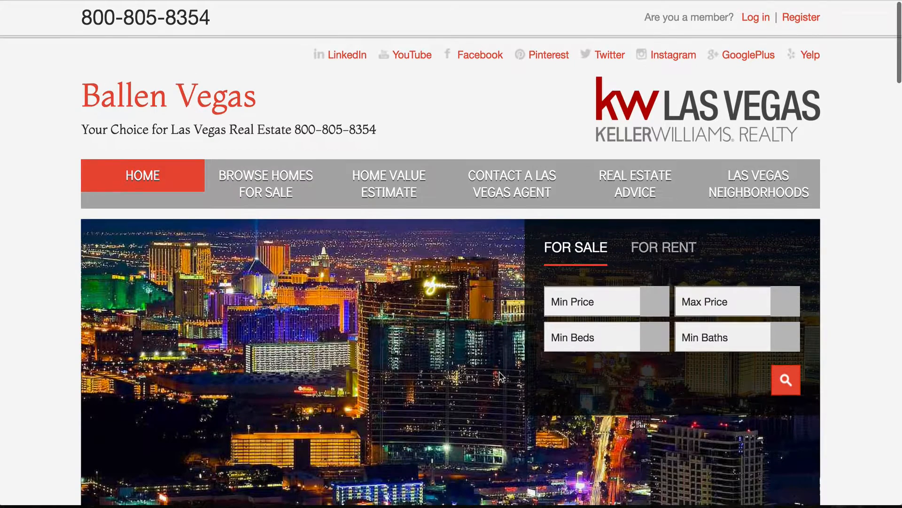
scroll(501, 376, "down", 1)
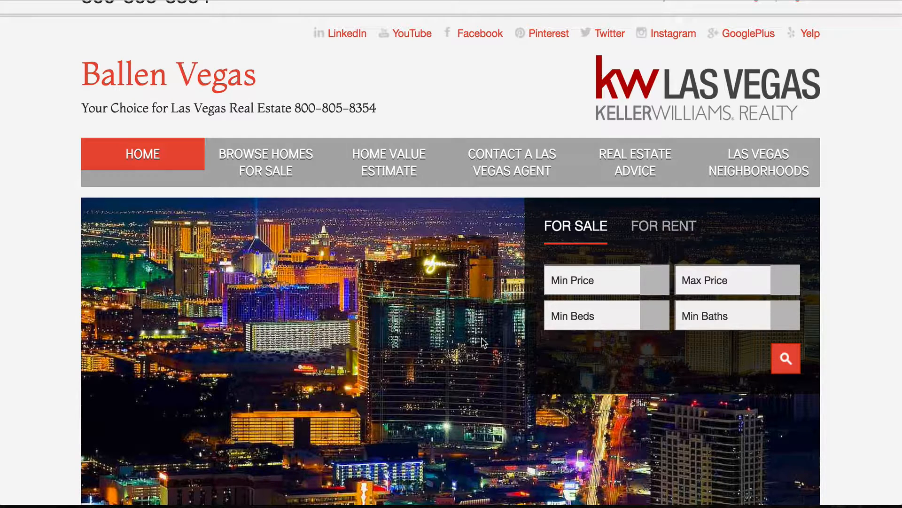
scroll(450, 340, "down", 1)
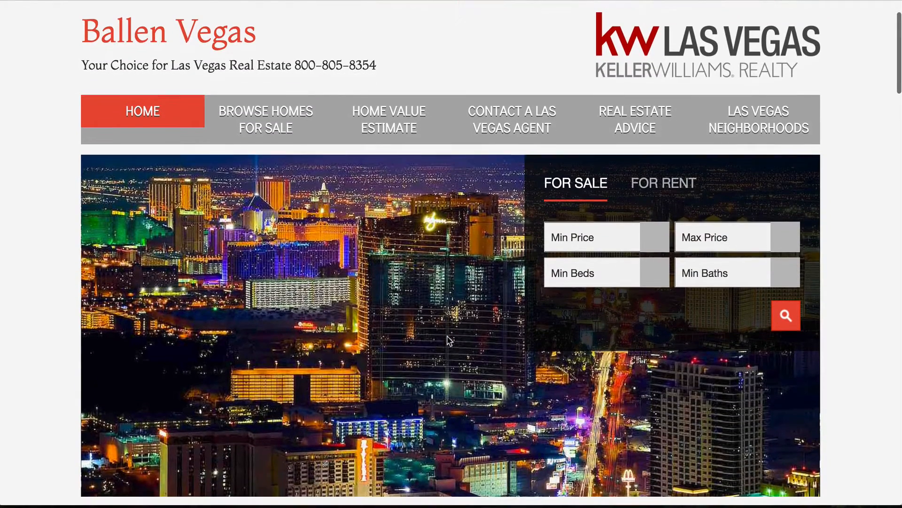
scroll(450, 340, "up", 1)
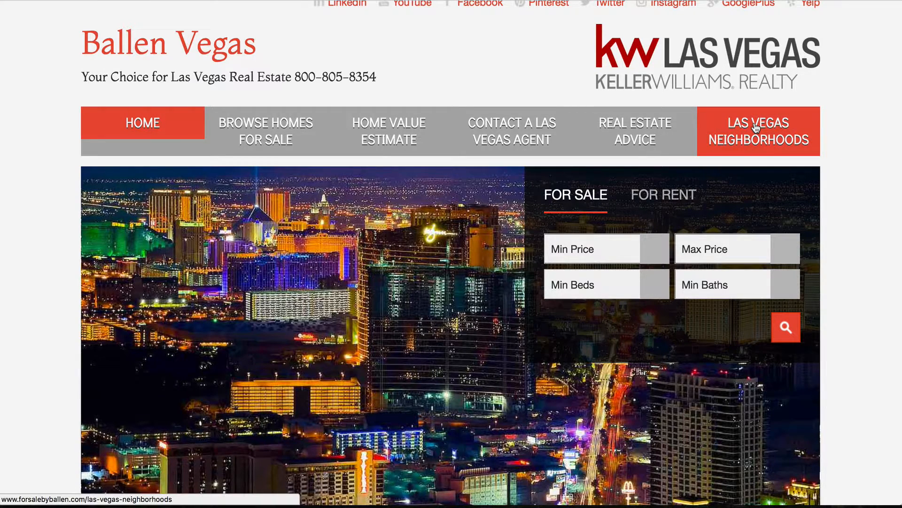
Step: Set the for-sale search's minimum price to $300,000 and maximum price to $15,000,000
scroll(672, 164, "down", 1)
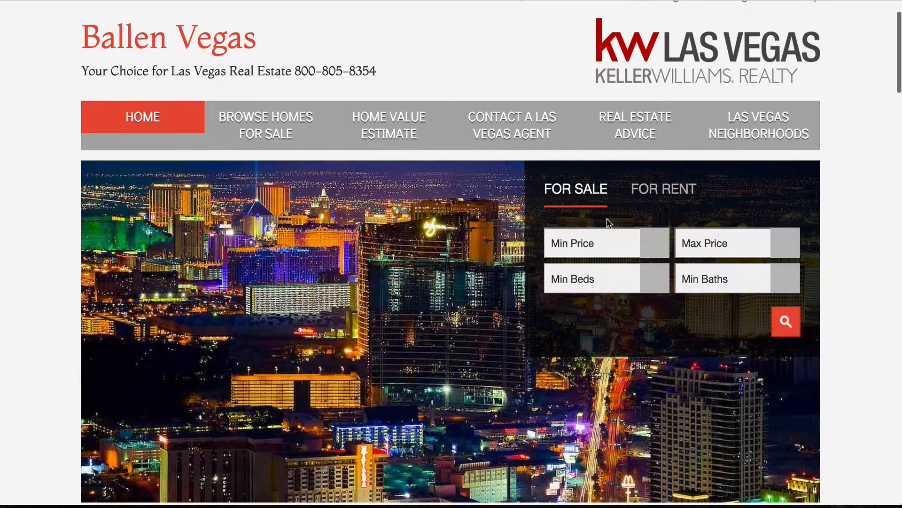
scroll(576, 249, "down", 1)
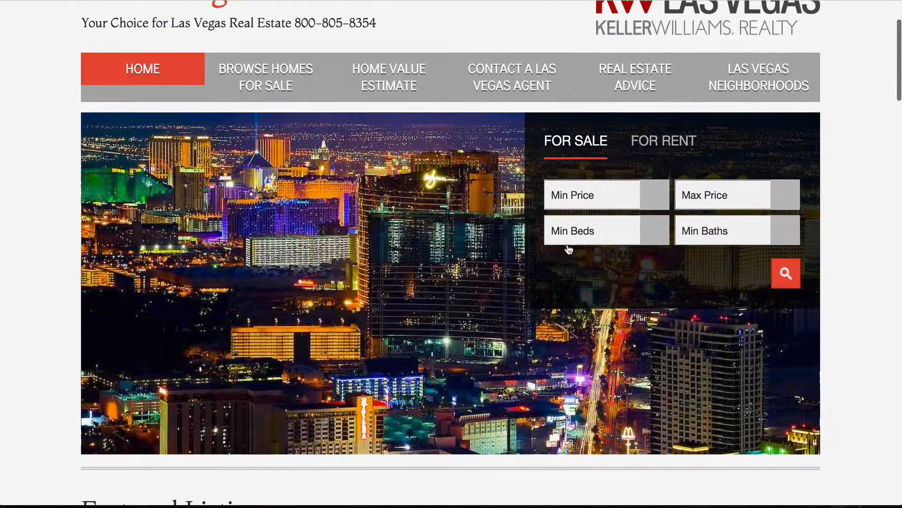
left_click(576, 200)
scroll(590, 368, "down", 10)
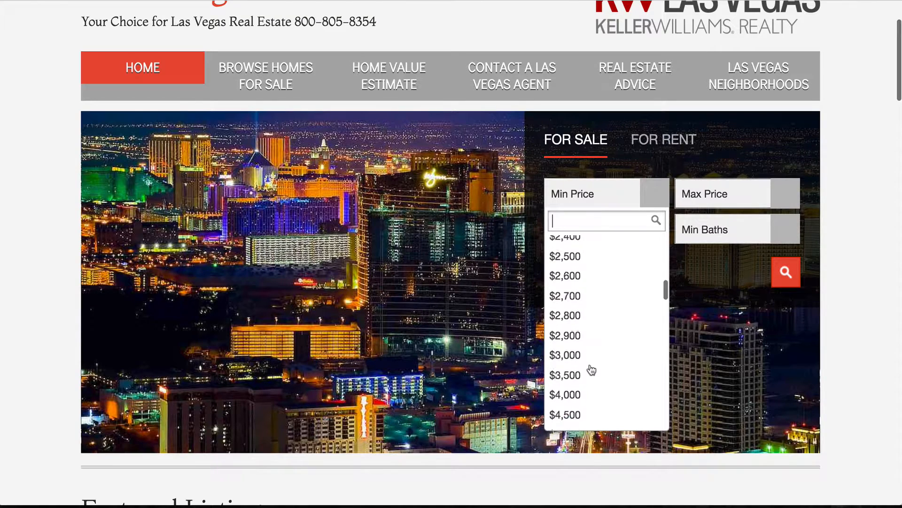
scroll(590, 370, "down", 10)
scroll(587, 282, "up", 10)
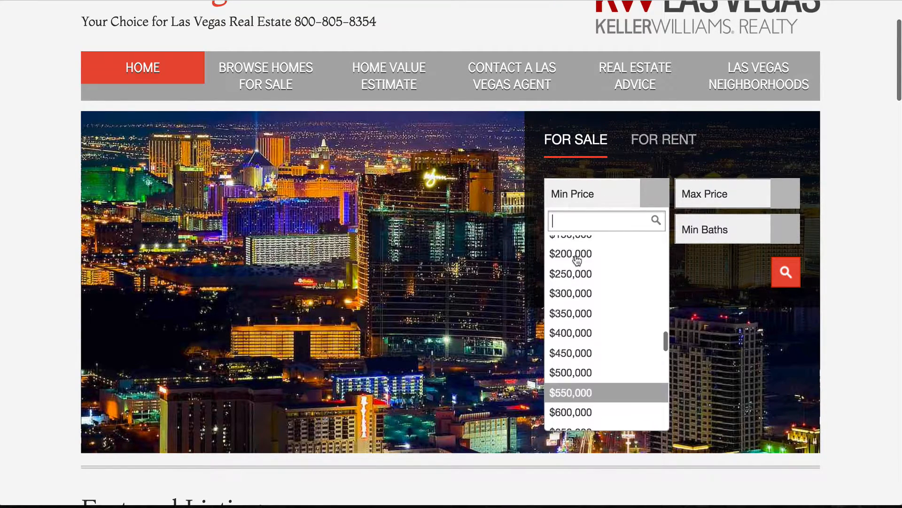
left_click(574, 274)
left_click(714, 193)
scroll(721, 371, "up", 5)
scroll(722, 374, "down", 15)
left_click(708, 373)
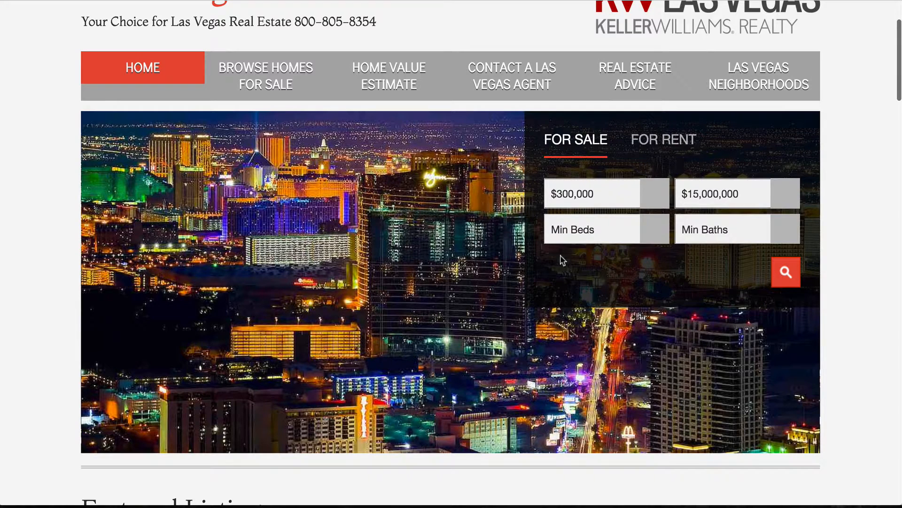
Step: Choose a minimum number of bedrooms and bathrooms and run the property search
left_click(573, 239)
left_click(584, 439)
left_click(737, 226)
left_click(709, 340)
left_click(791, 272)
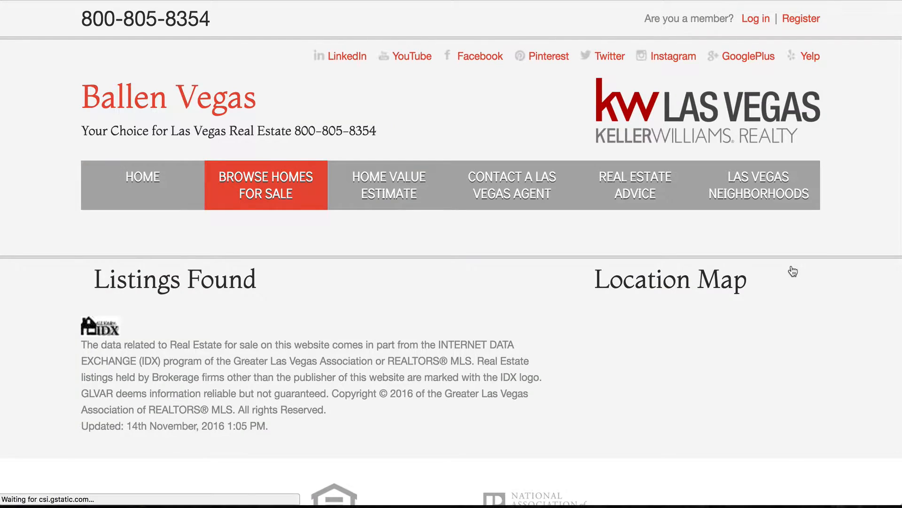
Step: Examine the listings and location map returned by the property search
scroll(103, 221, "down", 20)
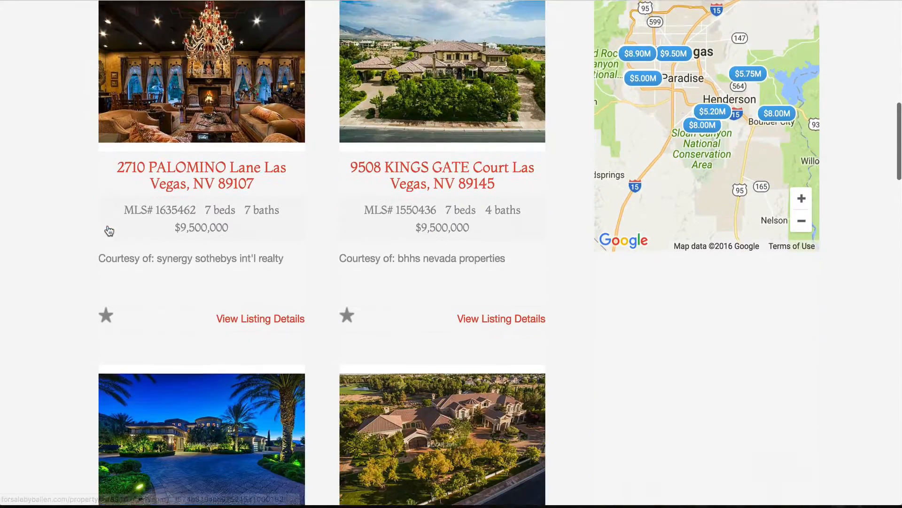
scroll(108, 233, "down", 20)
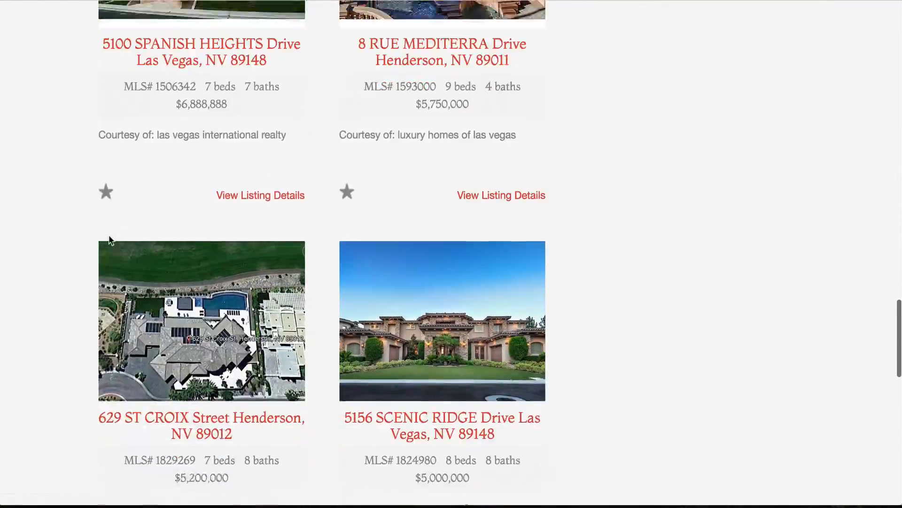
scroll(109, 239, "down", 5)
scroll(106, 242, "up", 15)
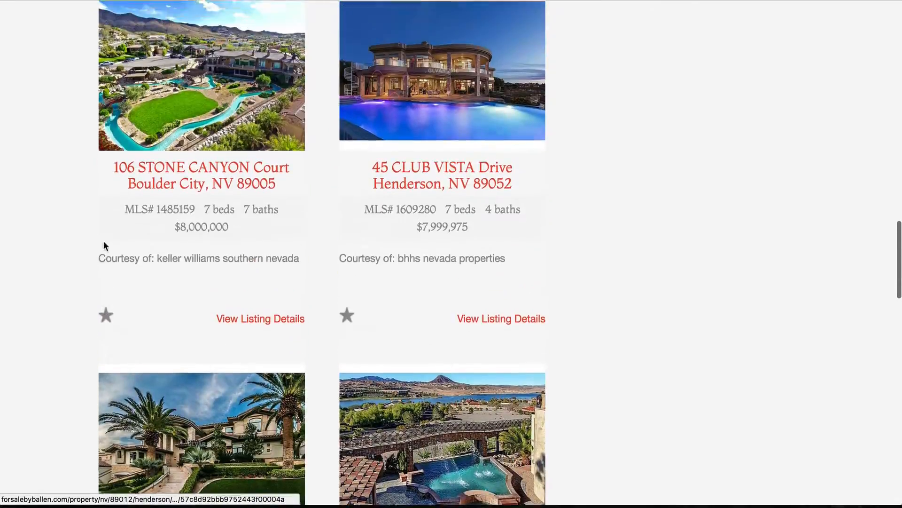
scroll(103, 240, "up", 15)
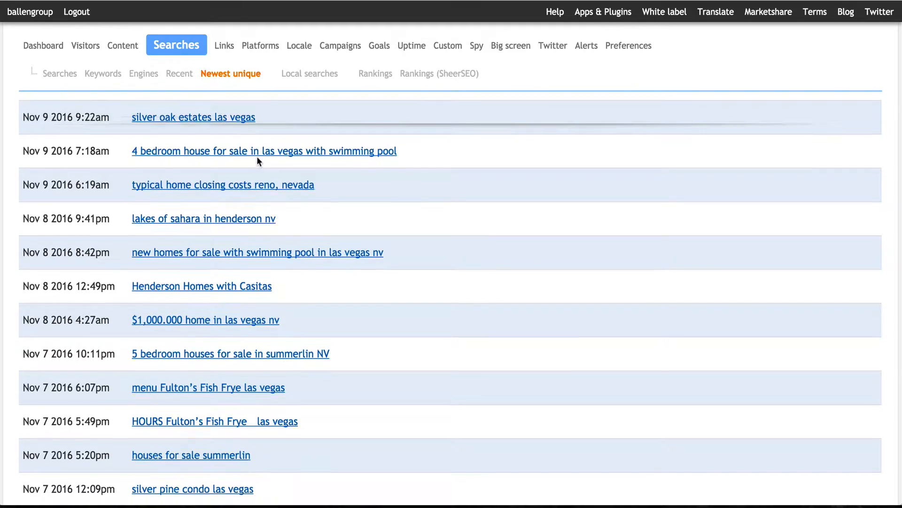
Step: Switch to WordPress and title the new page "6 Bedroom House For Sale in Las Vegas With a Swimming Pool", leaving its content ready for editing
scroll(137, 170, "up", 1)
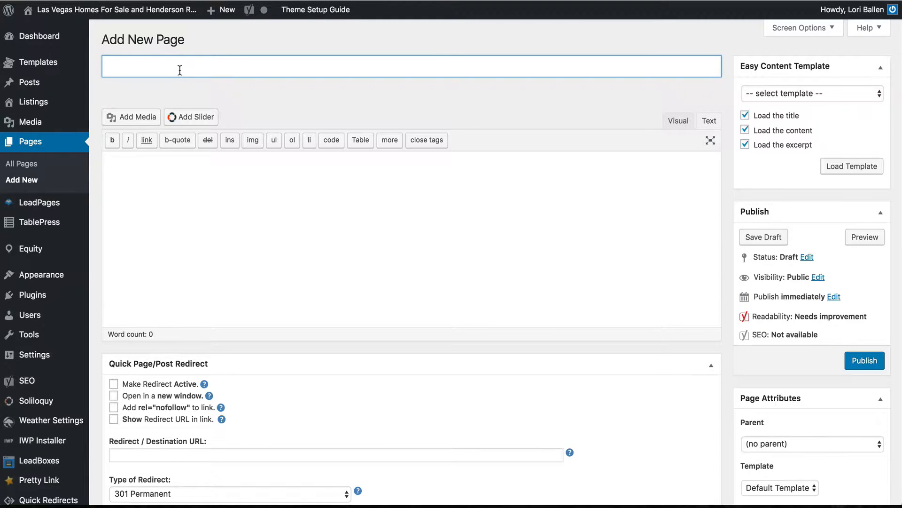
type("6 Bedroom House")
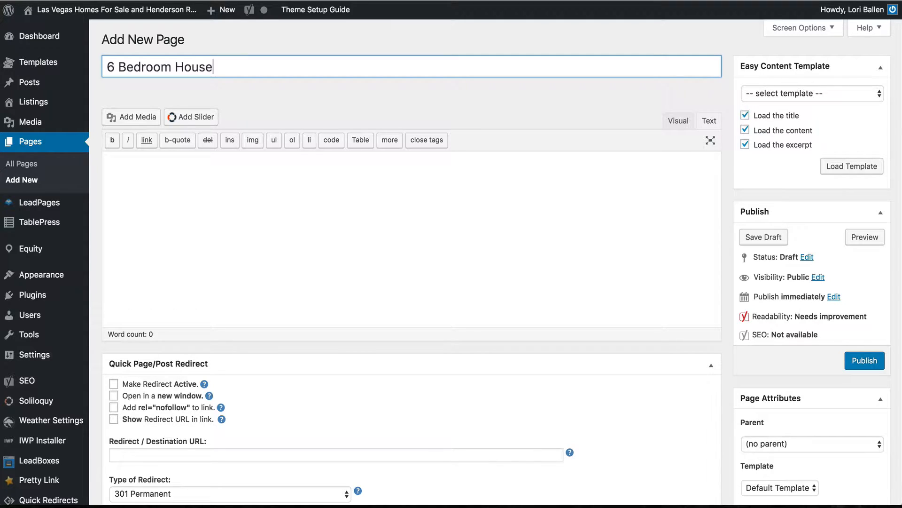
type(" For Sale in ")
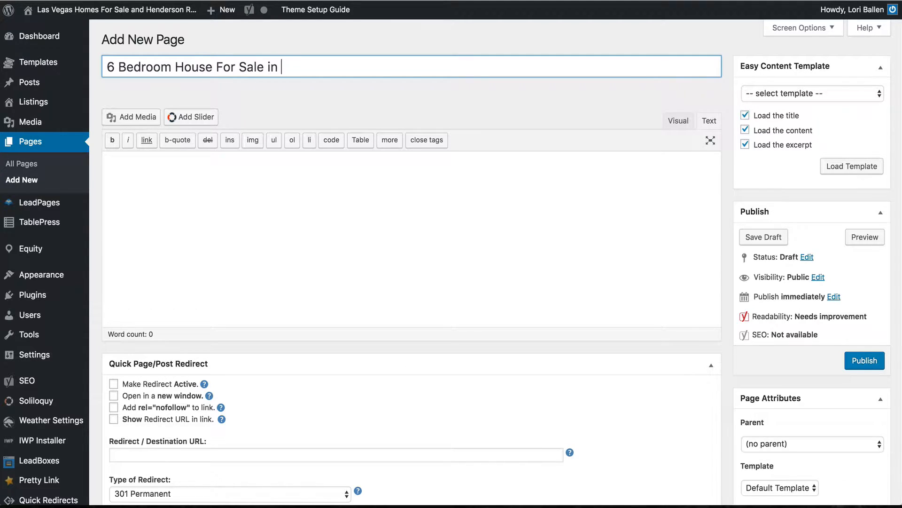
type("Las Vegas With")
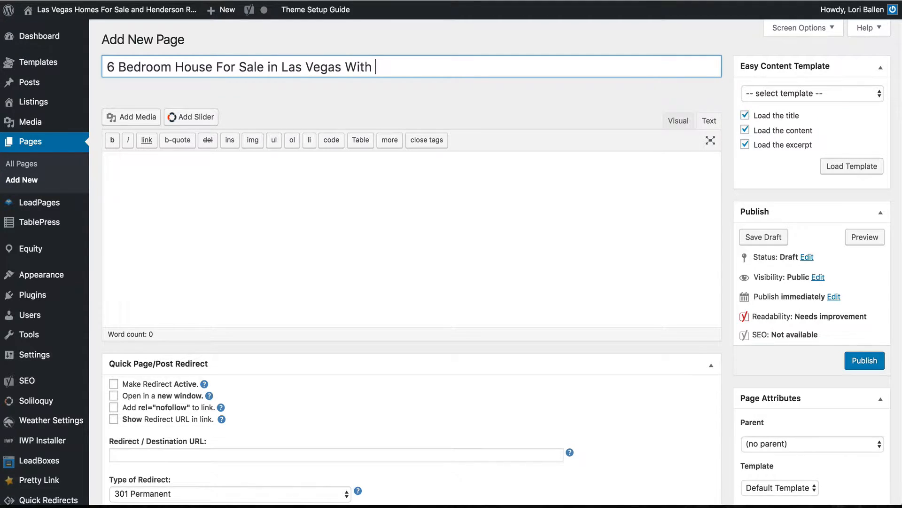
type(" a Swimming Pool")
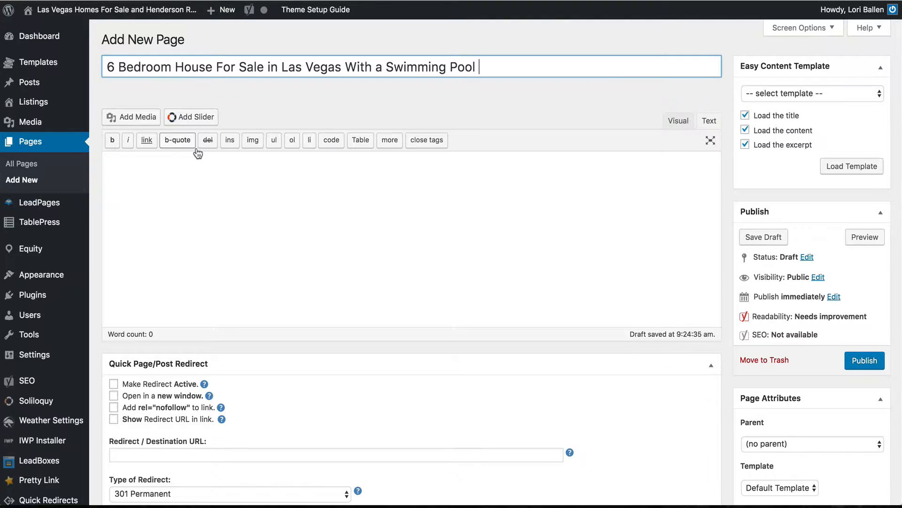
left_click(209, 176)
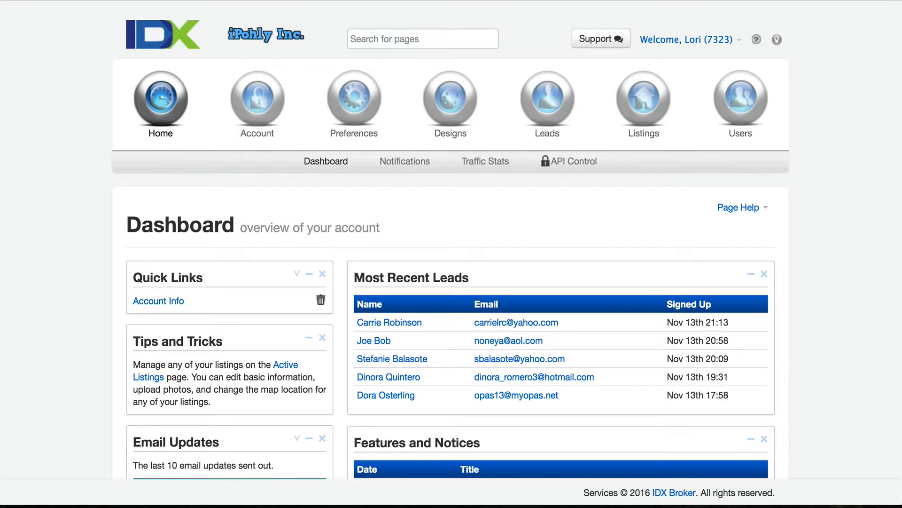
Step: Switch to IDX Broker and examine the dashboard's recent leads, notices, email updates and traffic statistics
scroll(543, 126, "down", 5)
scroll(542, 127, "up", 1)
scroll(540, 126, "down", 2)
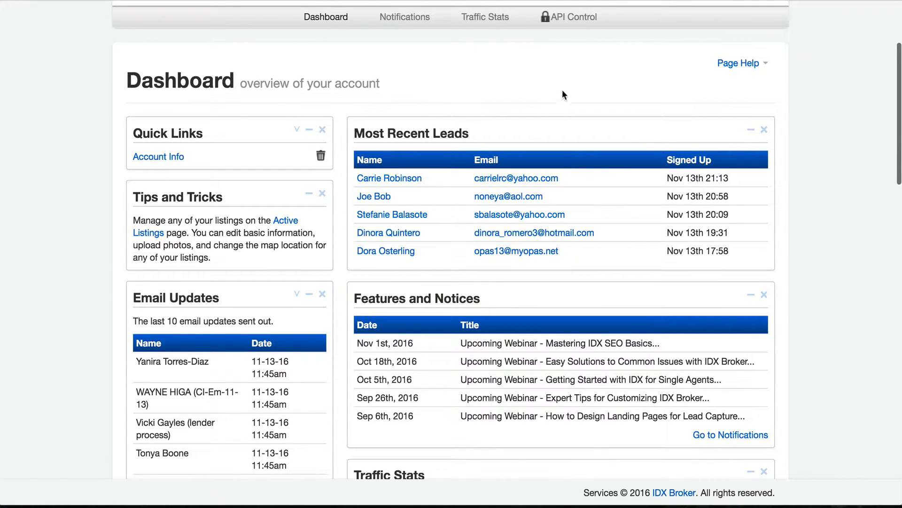
scroll(566, 98, "up", 2)
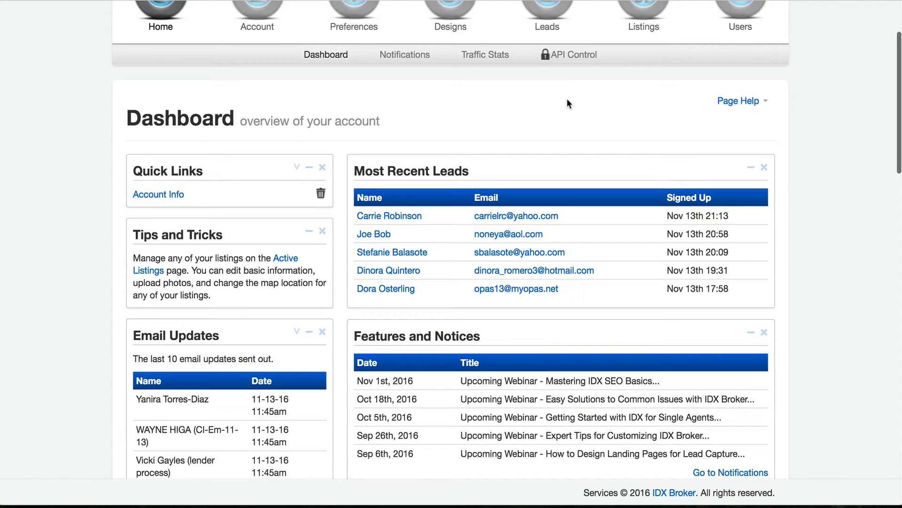
scroll(567, 98, "down", 3)
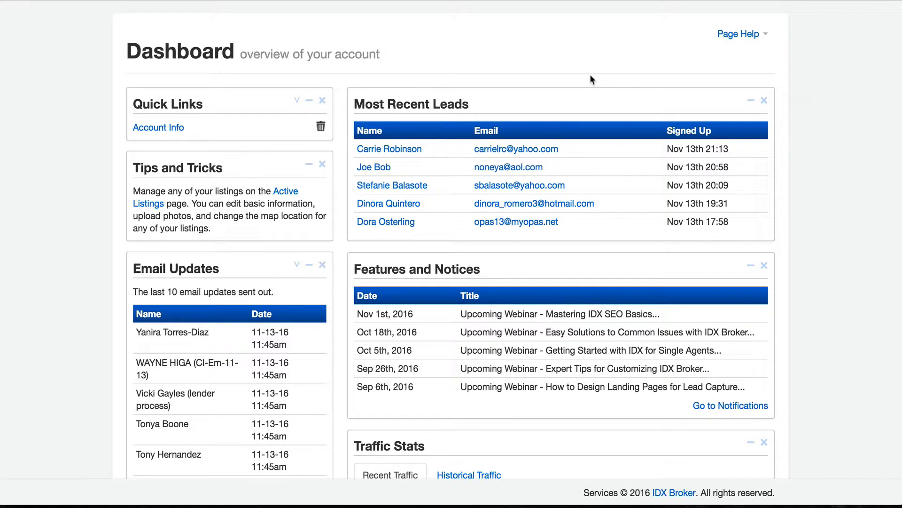
scroll(585, 105, "down", 3)
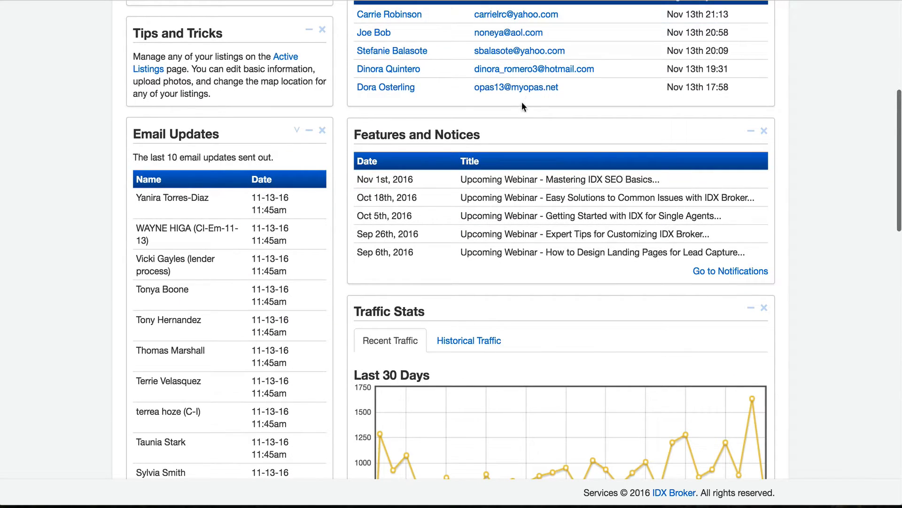
scroll(470, 110, "up", 7)
scroll(294, 110, "down", 2)
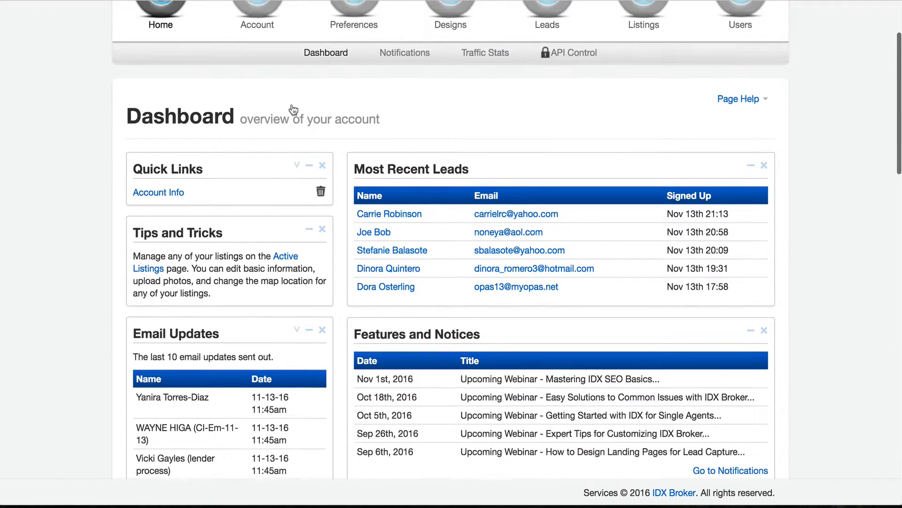
Step: Create a new widget in the Designs area and choose Showcase as its type
scroll(294, 110, "up", 1)
left_click(450, 35)
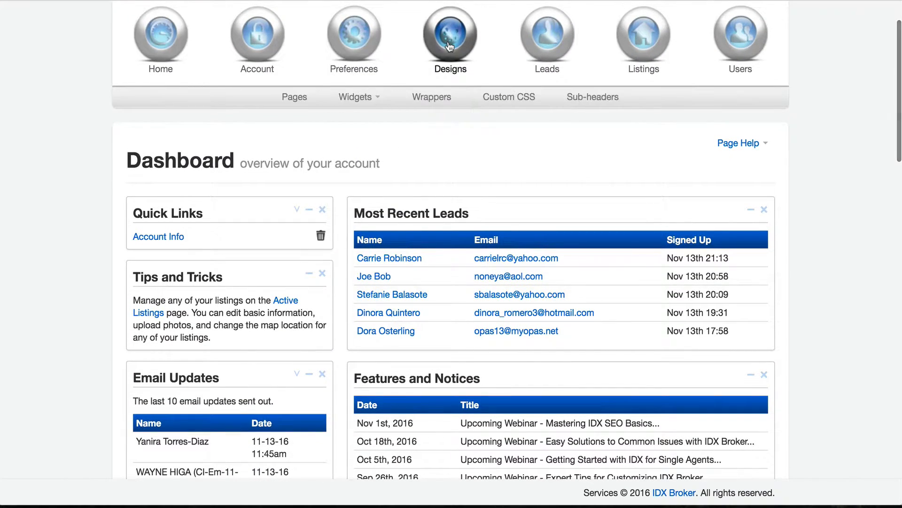
left_click(360, 101)
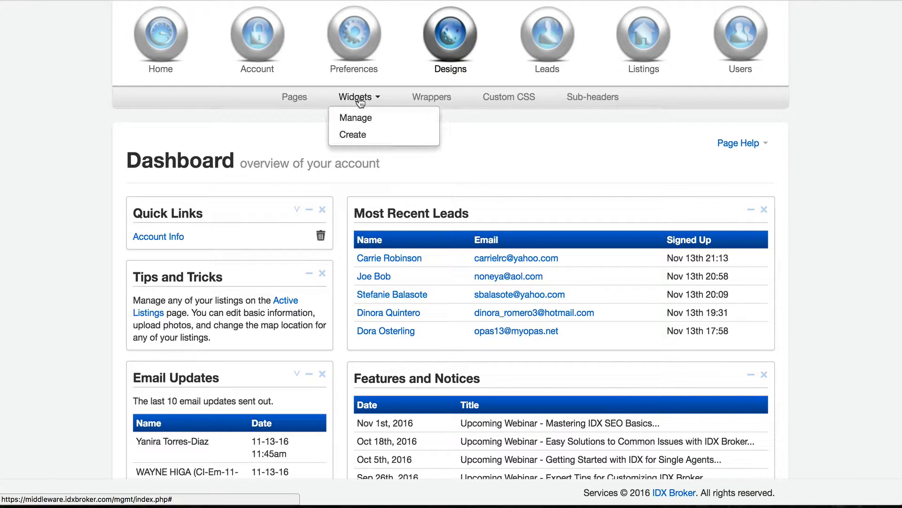
left_click(358, 135)
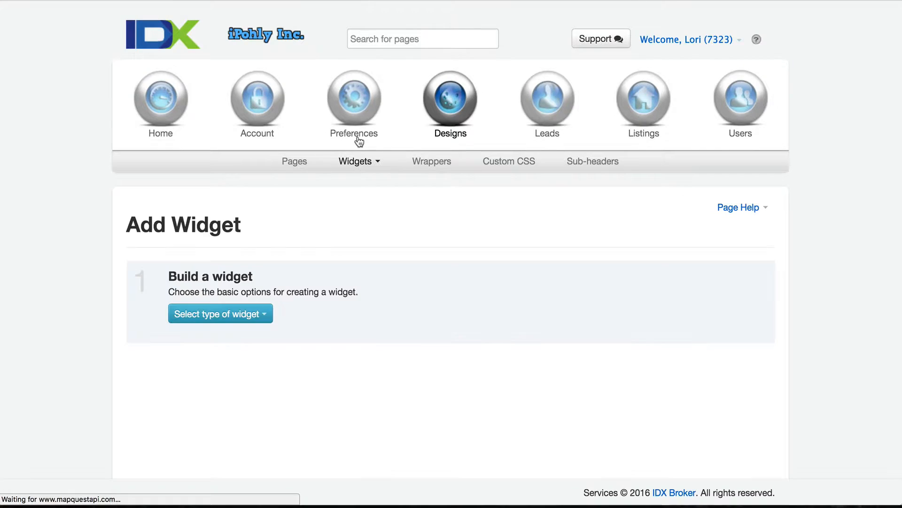
scroll(358, 139, "down", 3)
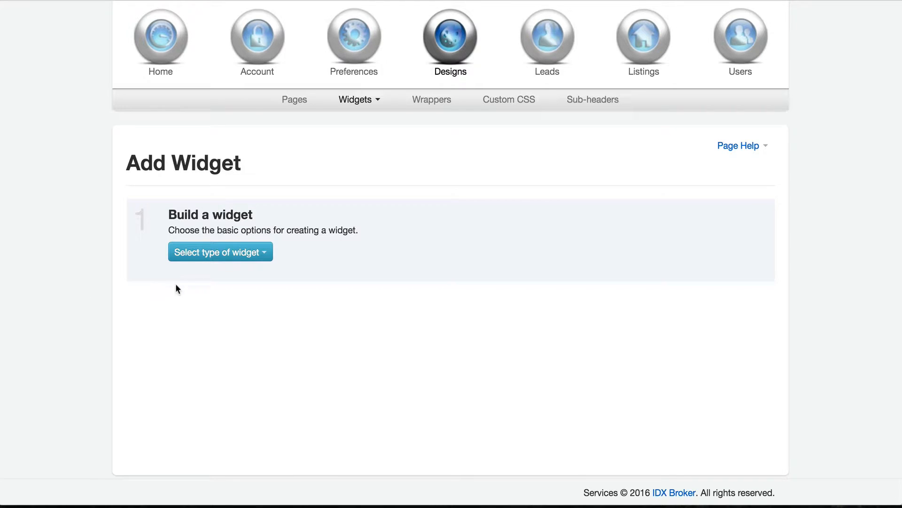
left_click(218, 254)
left_click(200, 291)
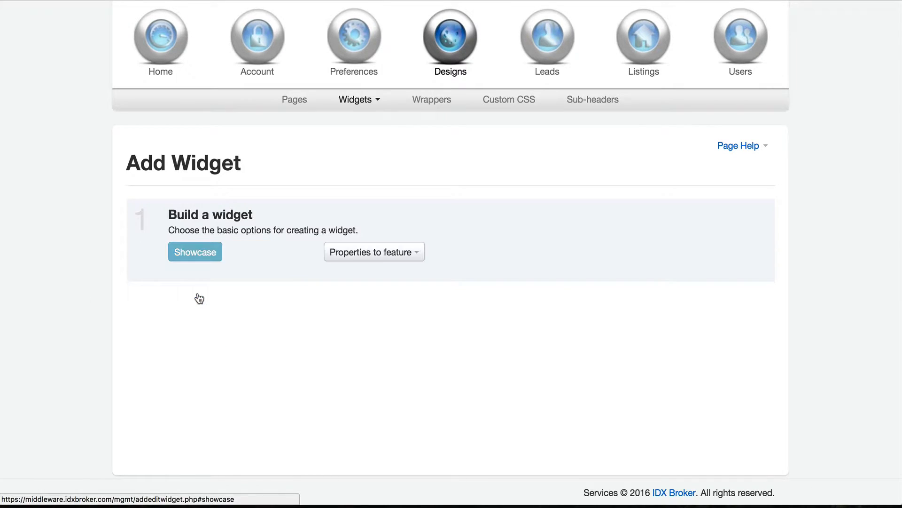
Step: Feature properties from a Custom Search in the showcase widget, using Advanced Search as its search page
scroll(176, 289, "down", 1)
left_click(379, 253)
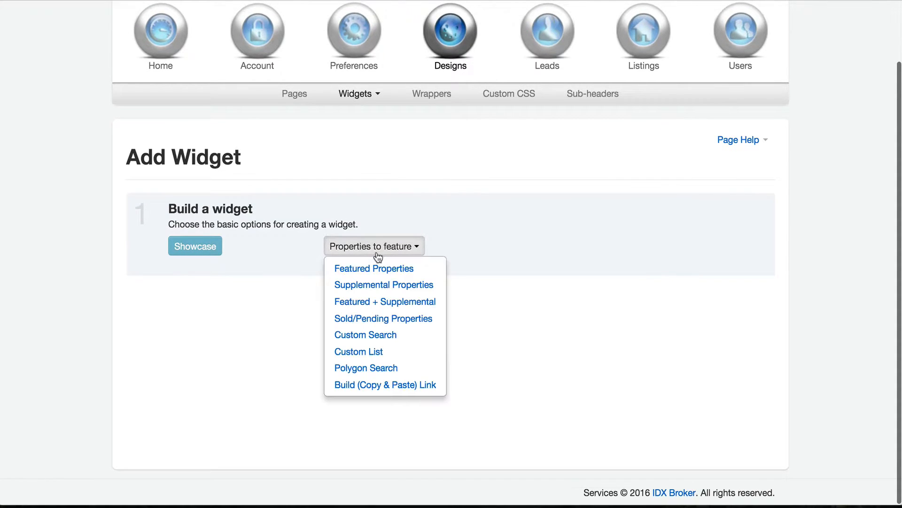
left_click(404, 339)
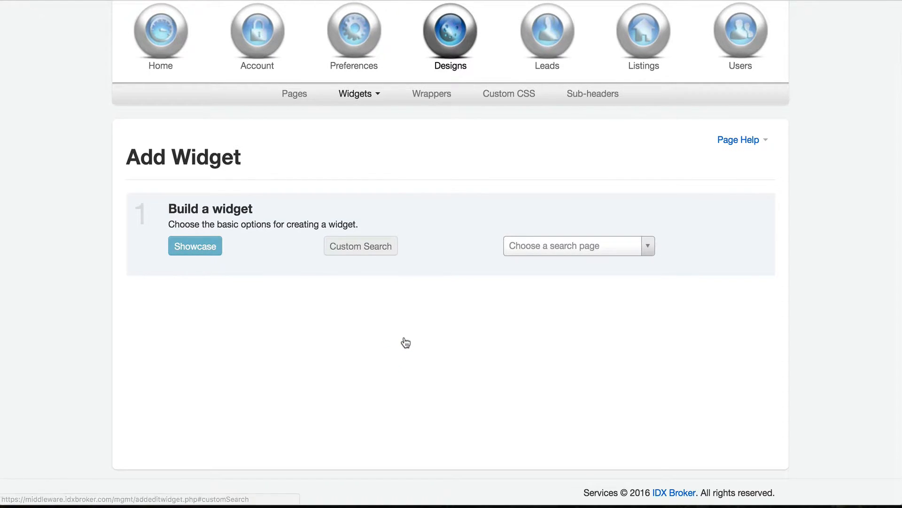
left_click(603, 254)
left_click(572, 304)
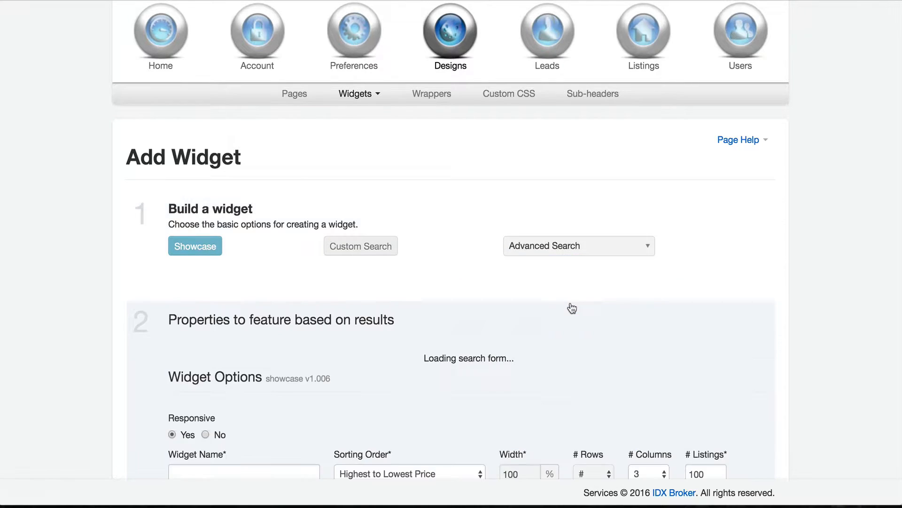
Step: Examine the widget's property search criteria, including location, price, bedrooms, refinements and neighborhood fields
scroll(571, 305, "down", 3)
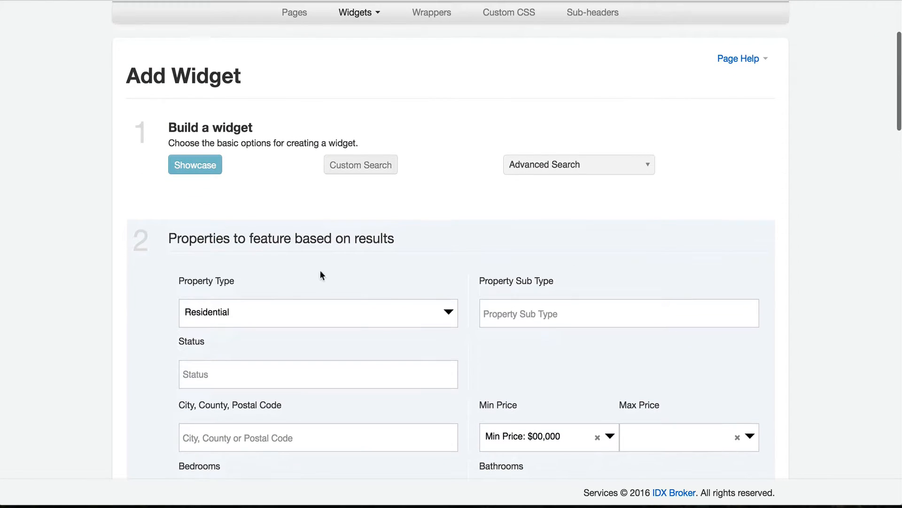
scroll(57, 275, "down", 1)
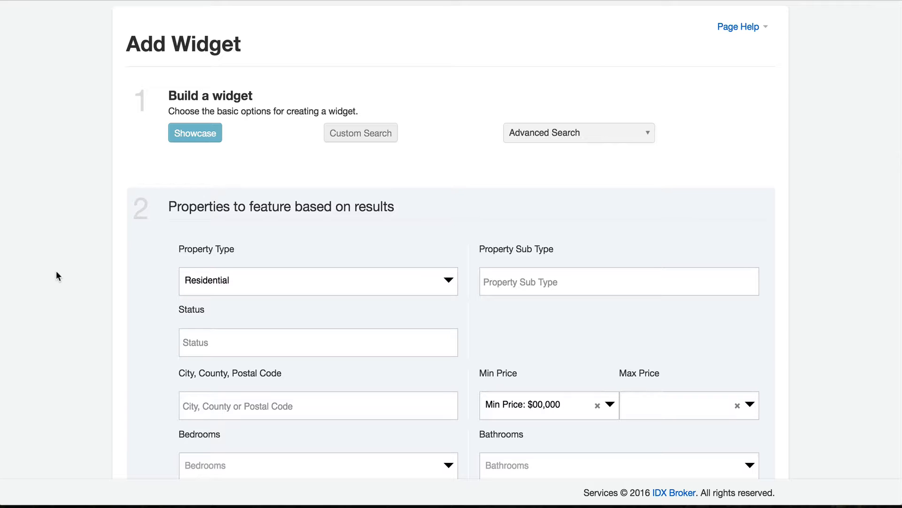
scroll(57, 276, "down", 2)
scroll(55, 276, "down", 1)
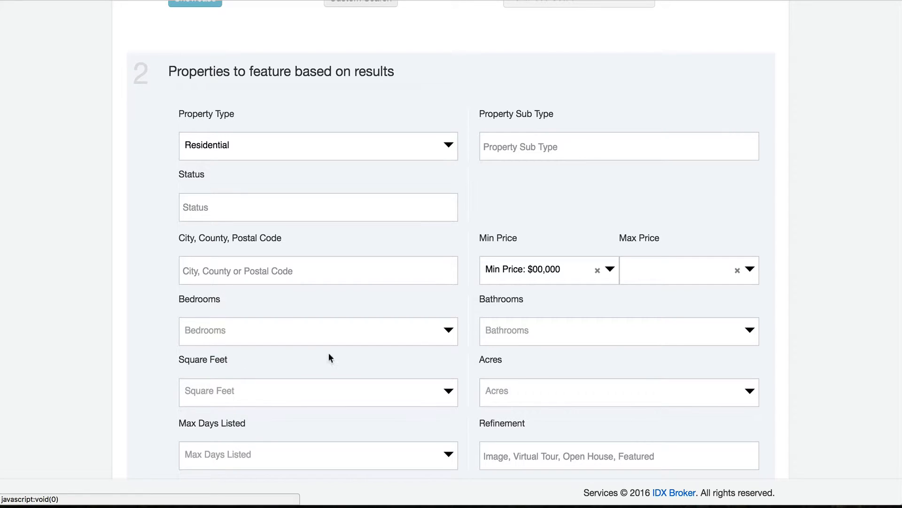
scroll(235, 343, "down", 15)
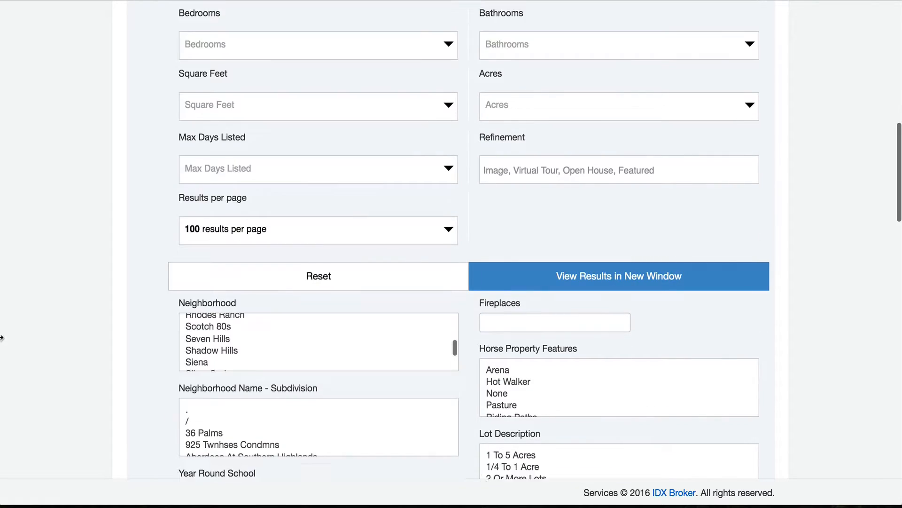
scroll(8, 334, "up", 15)
scroll(8, 334, "down", 3)
scroll(9, 333, "up", 2)
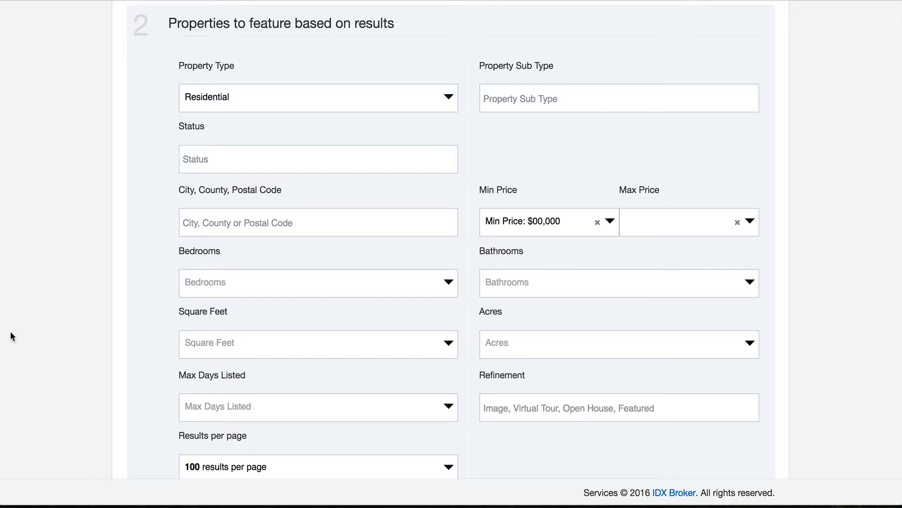
scroll(16, 338, "up", 7)
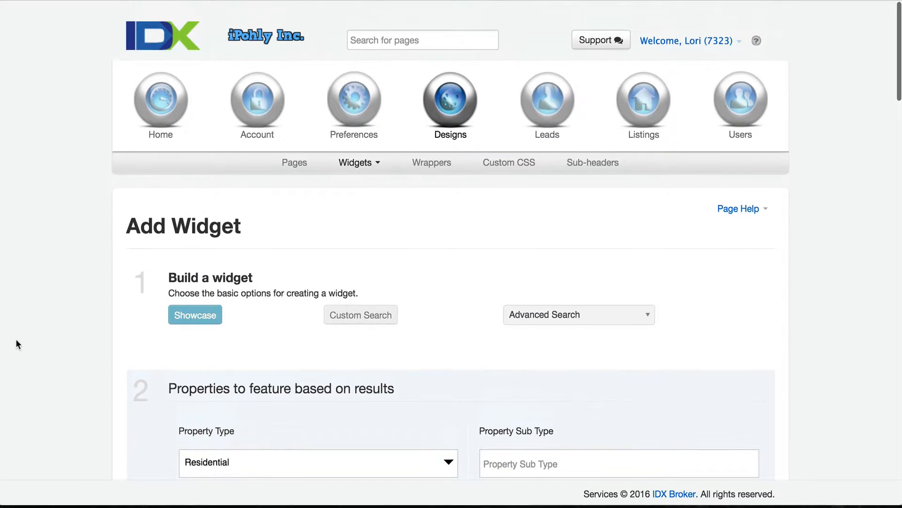
scroll(16, 340, "down", 10)
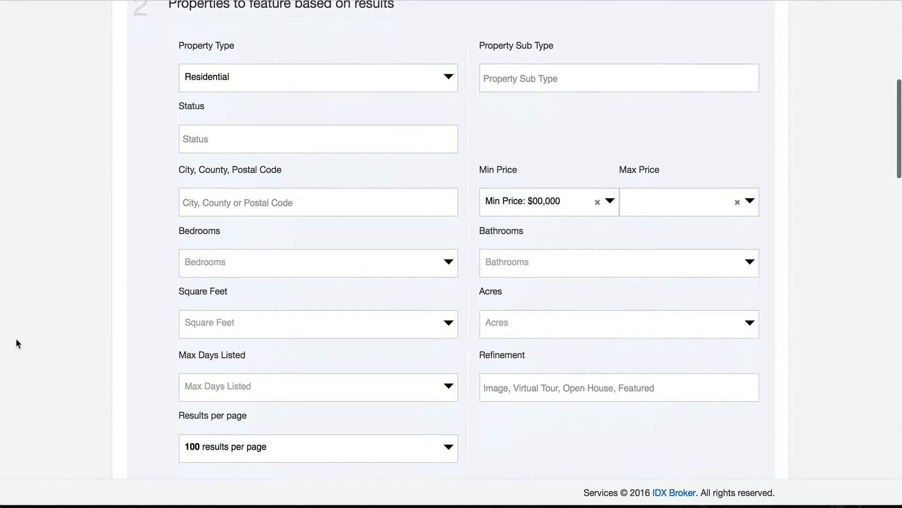
scroll(16, 338, "down", 3)
scroll(15, 337, "up", 12)
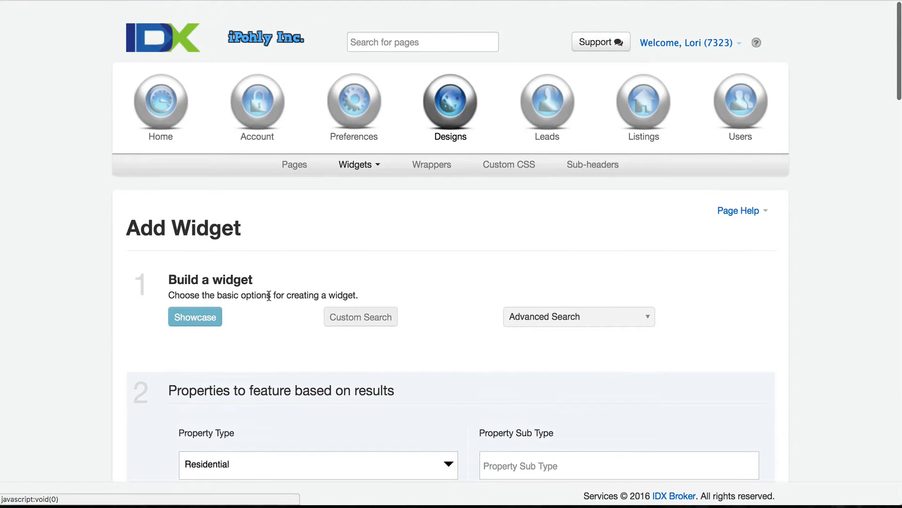
Step: Open the Designs area's Pages list in a new browser tab, keeping the Add Widget form open
right_click(352, 98)
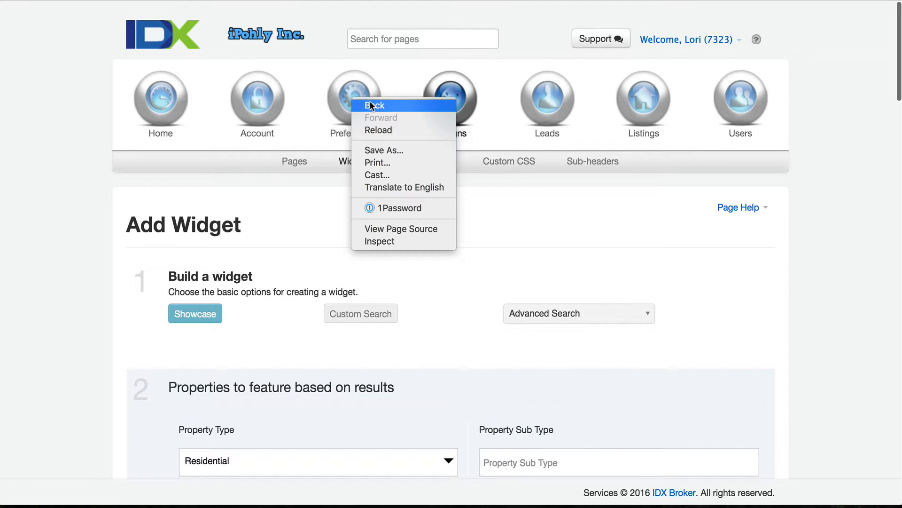
left_click(331, 236)
right_click(299, 163)
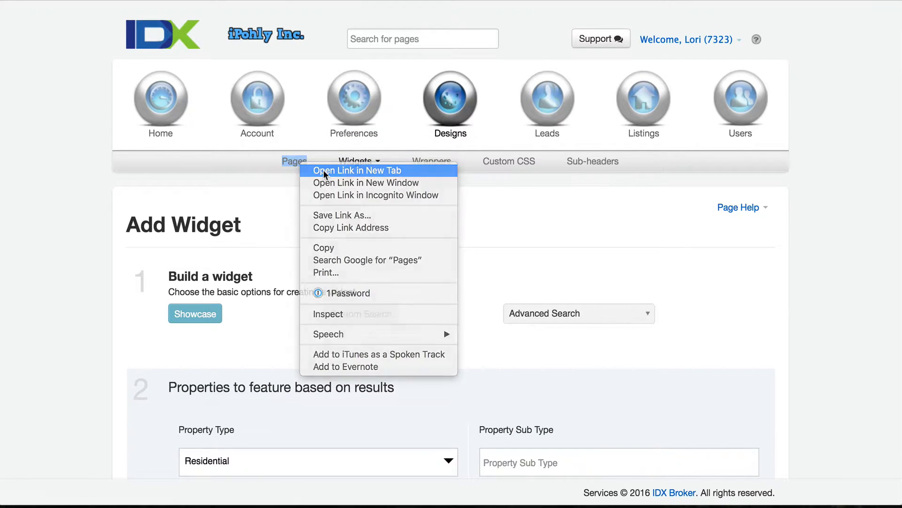
left_click(323, 171)
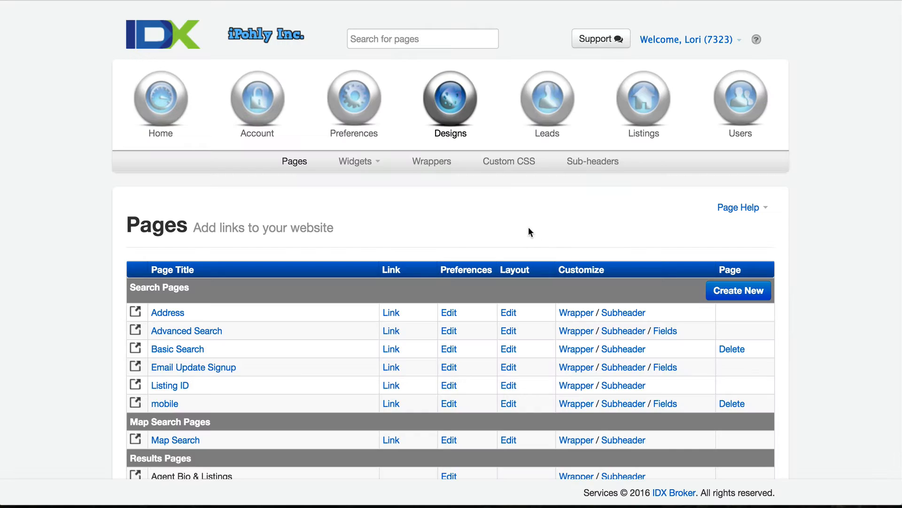
Step: Open the Advanced Search page's field settings for the Residential property type and review the field layout
scroll(329, 203, "down", 3)
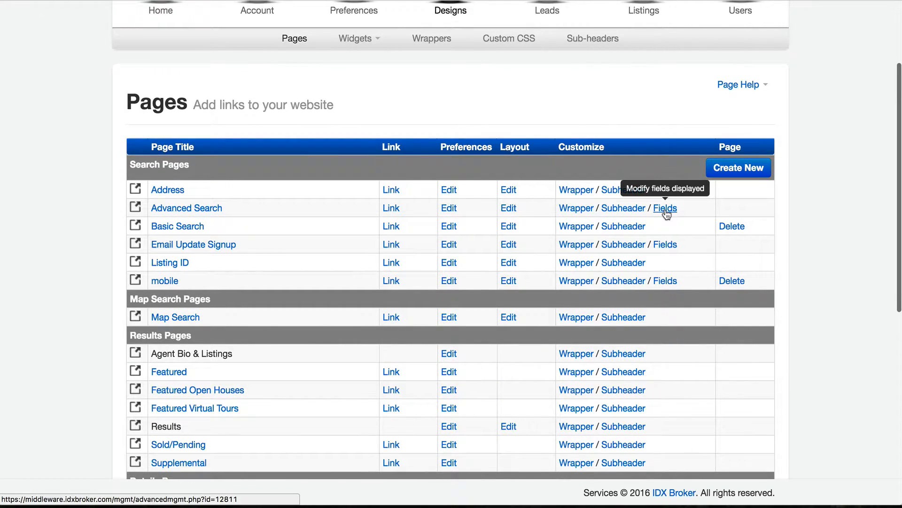
left_click(665, 209)
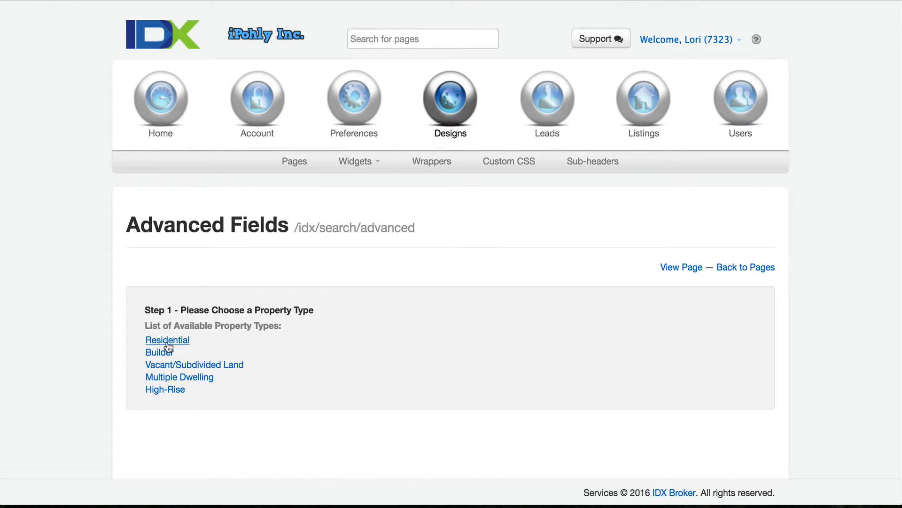
left_click(167, 342)
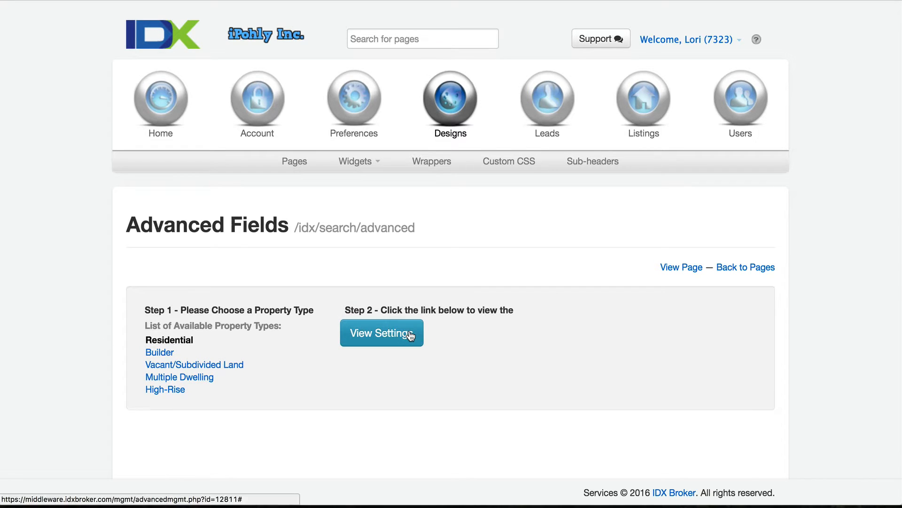
left_click(410, 335)
scroll(408, 331, "down", 2)
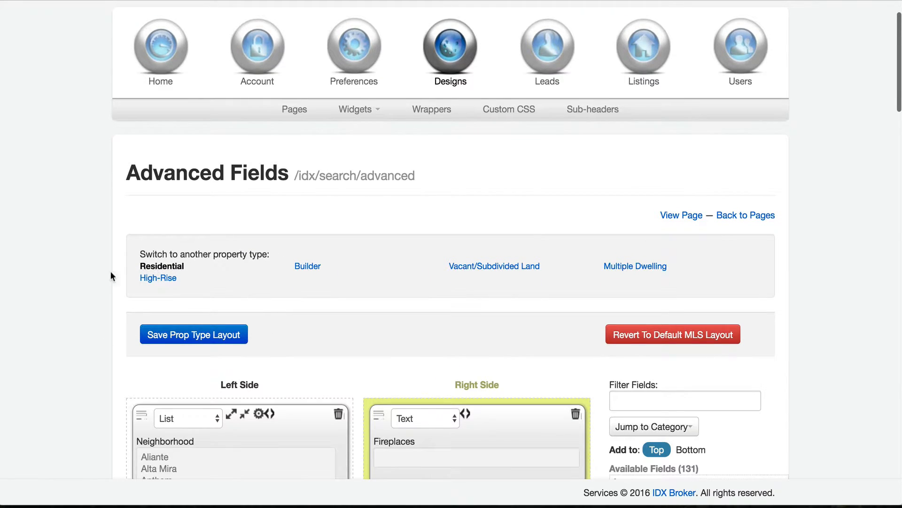
scroll(130, 272, "down", 10)
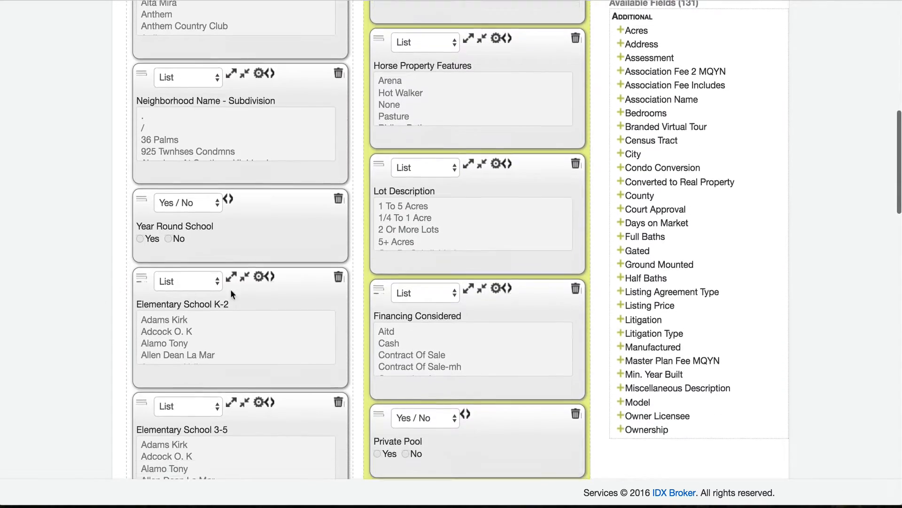
Step: Examine the Advanced Search page's field layout and additional available fields against the widget's search criteria
scroll(220, 290, "down", 2)
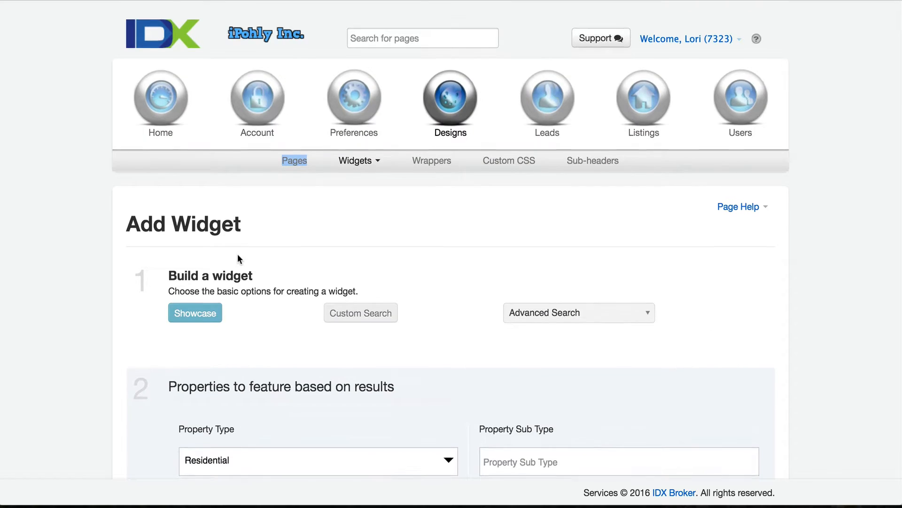
scroll(238, 254, "down", 8)
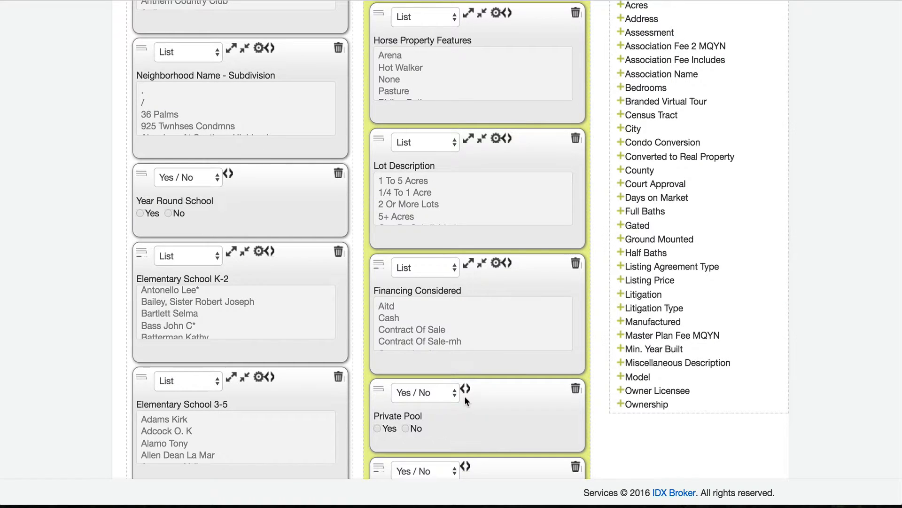
scroll(681, 130, "down", 1)
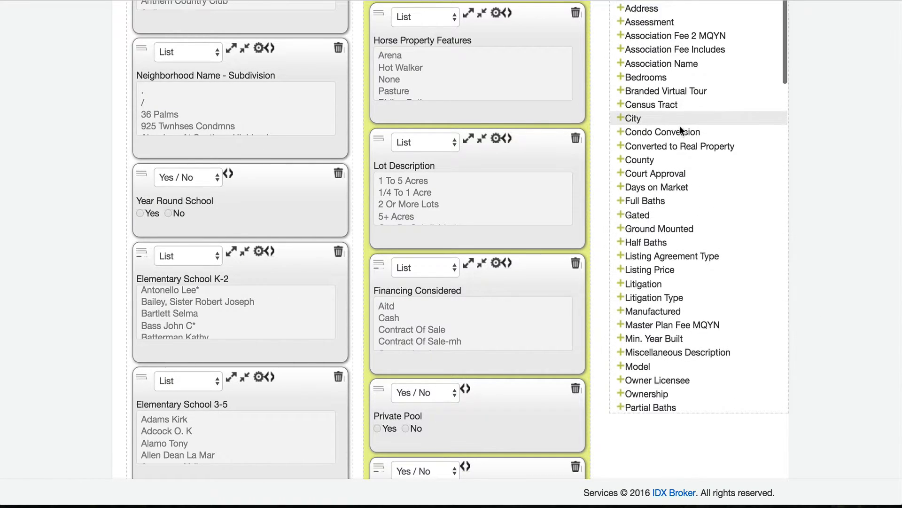
scroll(681, 130, "down", 10)
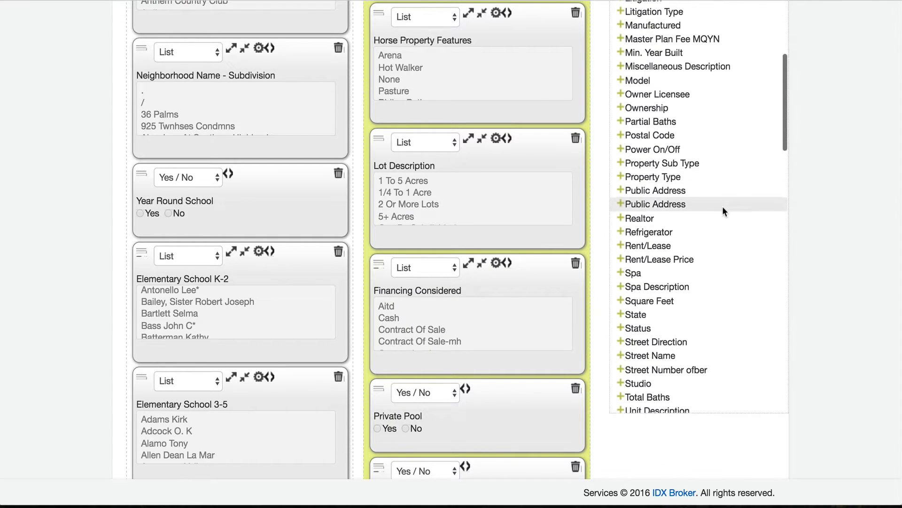
scroll(723, 206, "down", 13)
scroll(722, 207, "down", 4)
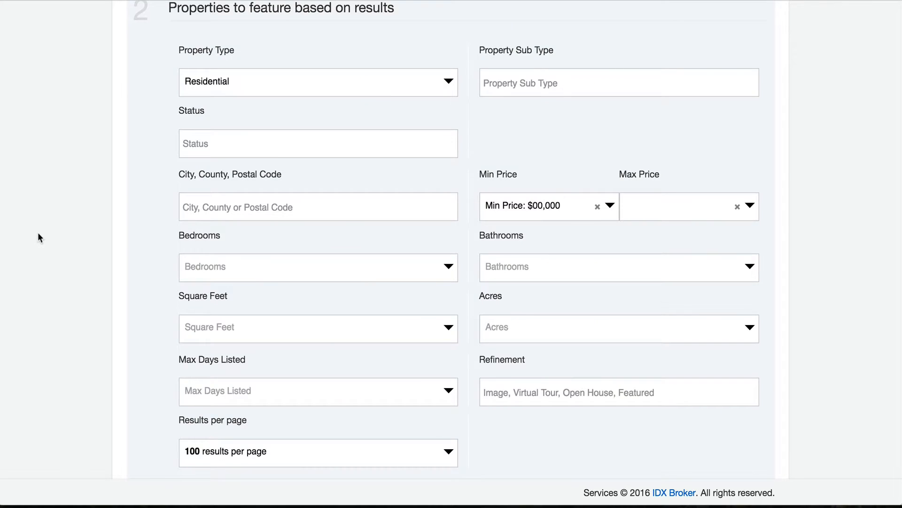
scroll(40, 235, "up", 3)
scroll(70, 235, "down", 2)
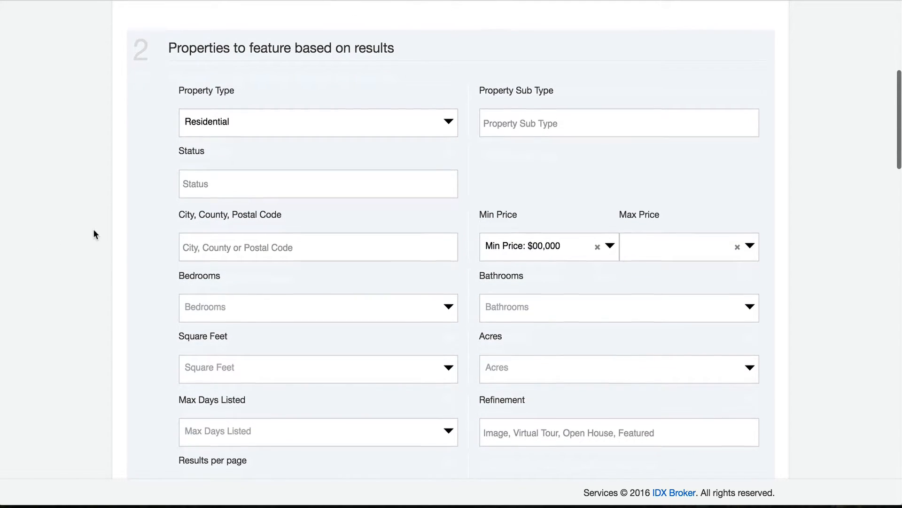
scroll(262, 170, "up", 3)
scroll(254, 141, "down", 3)
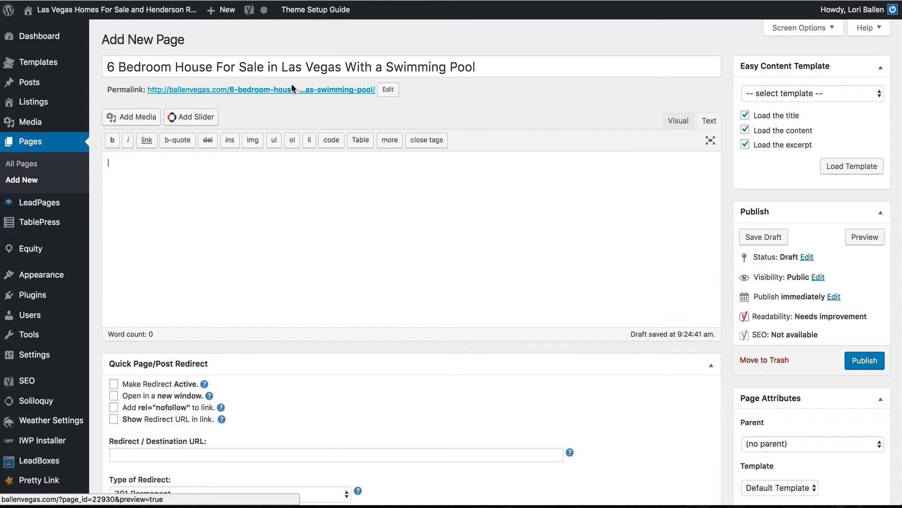
Step: Append "and 3 Car Garage" to the WordPress page title and reuse the full title as the permalink slug
left_click(506, 67)
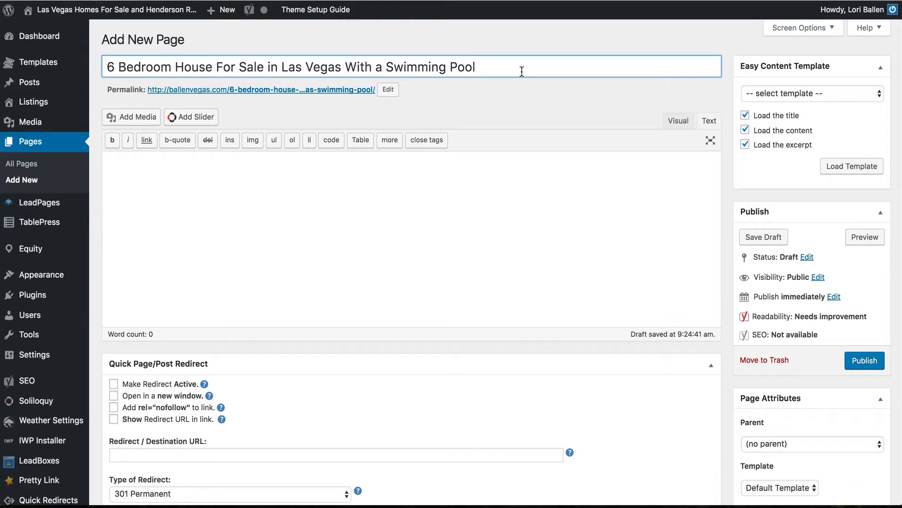
type("and 3 Car Garage")
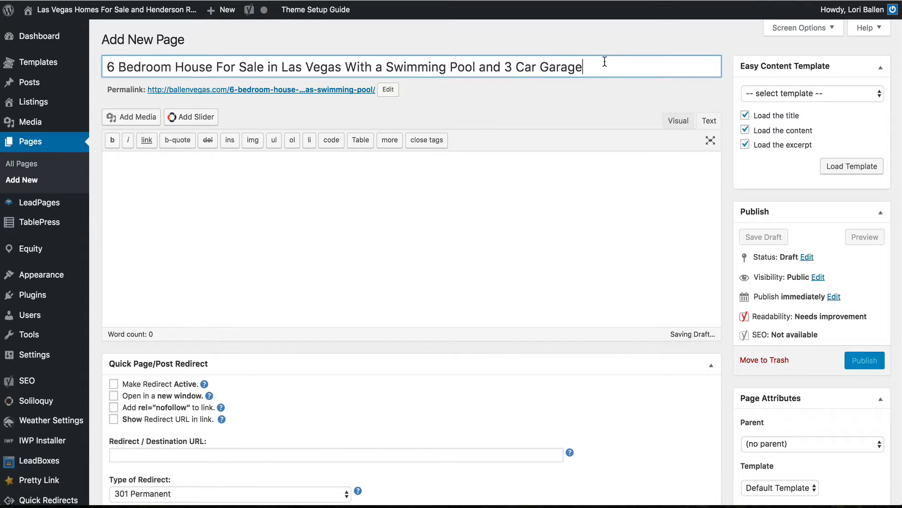
key("super+a")
key("super+c")
left_click(388, 89)
key("super+a")
key("super+v")
left_click(360, 91)
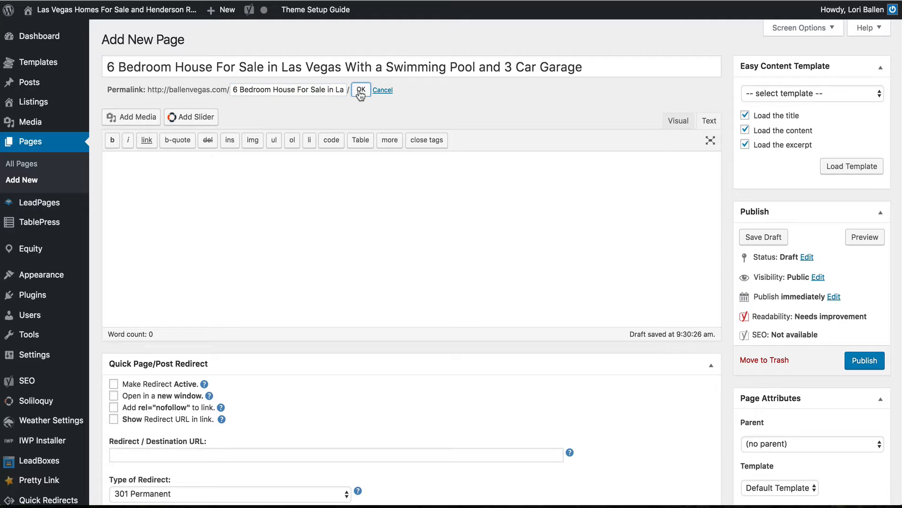
left_click(359, 233)
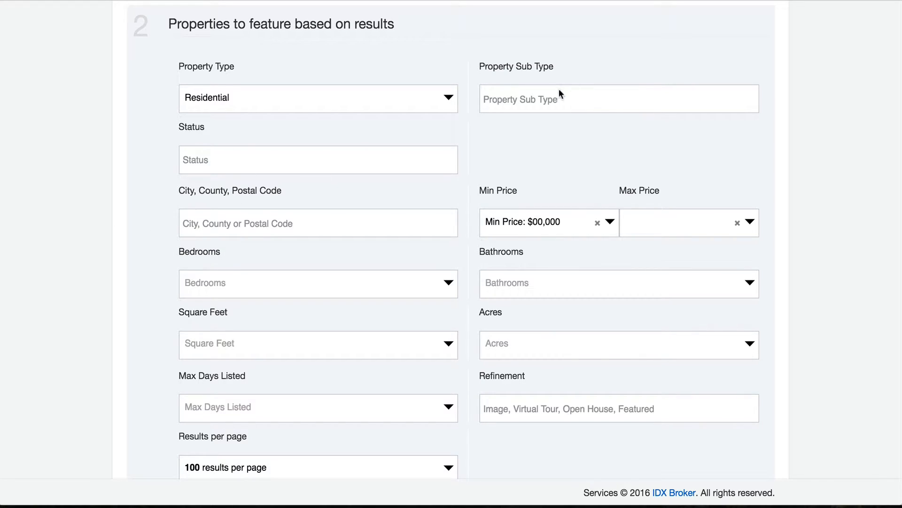
Step: In the IDX Broker widget criteria, set the property sub type to Single Family Residential and the status to Active
left_click(562, 90)
scroll(564, 223, "down", 3)
left_click(538, 199)
left_click(217, 147)
left_click(211, 173)
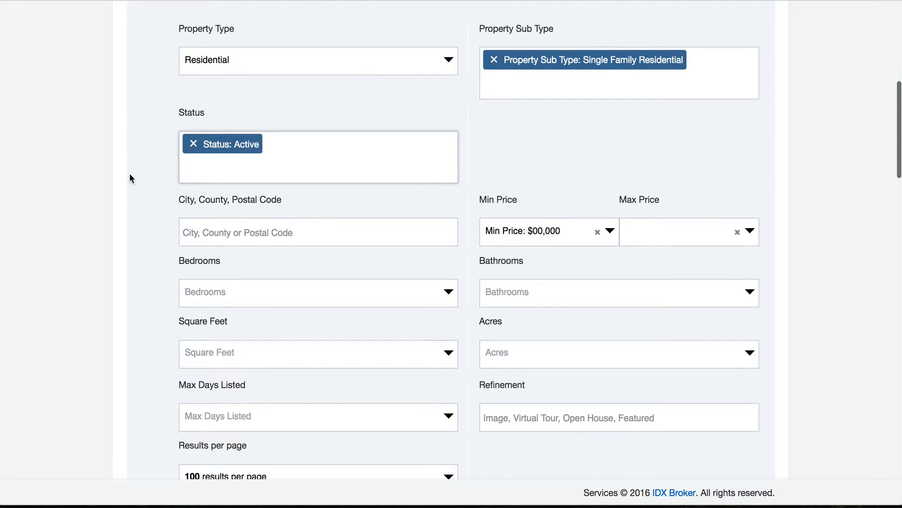
Step: Limit the widget's listings to Las Vegas, Nevada, with 6+ bedrooms
scroll(130, 177, "down", 3)
left_click(232, 134)
type("las")
left_click(226, 183)
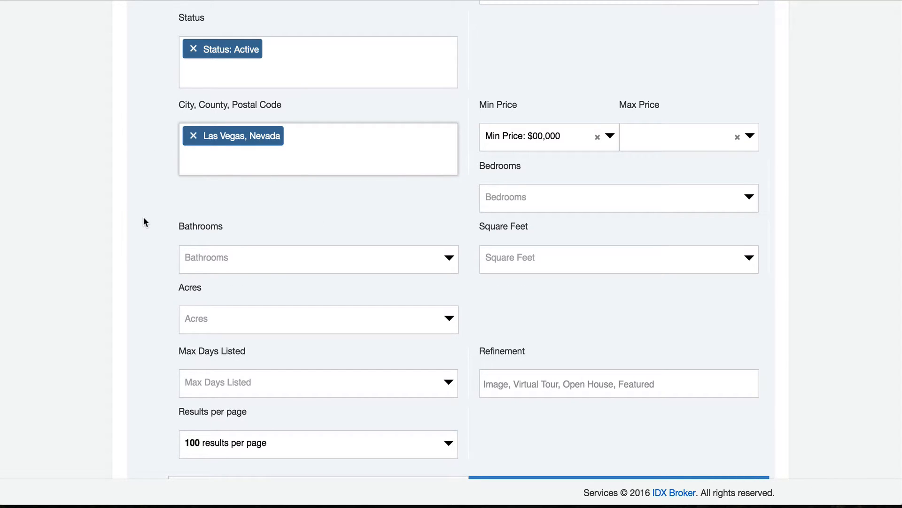
scroll(146, 218, "down", 2)
left_click(519, 135)
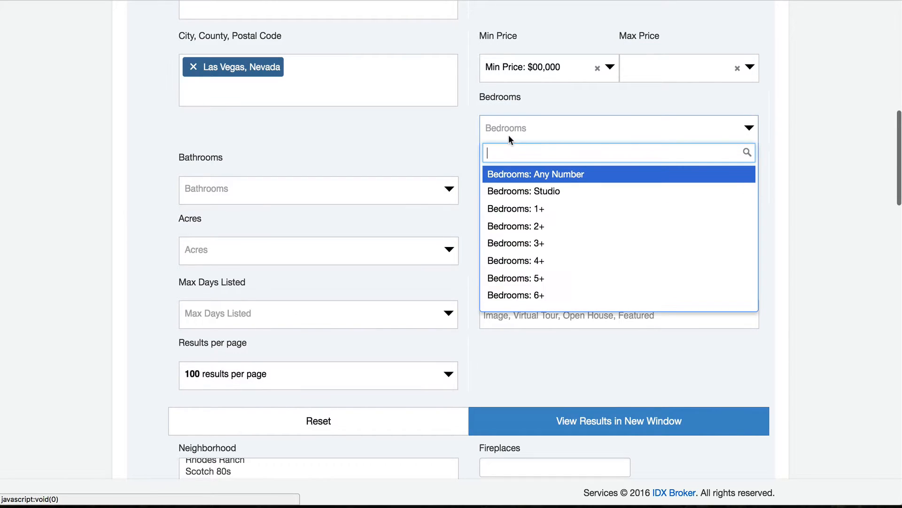
left_click(547, 295)
Step: Add the Has Image refinement and set the widget search to 25 results per page
scroll(533, 221, "down", 3)
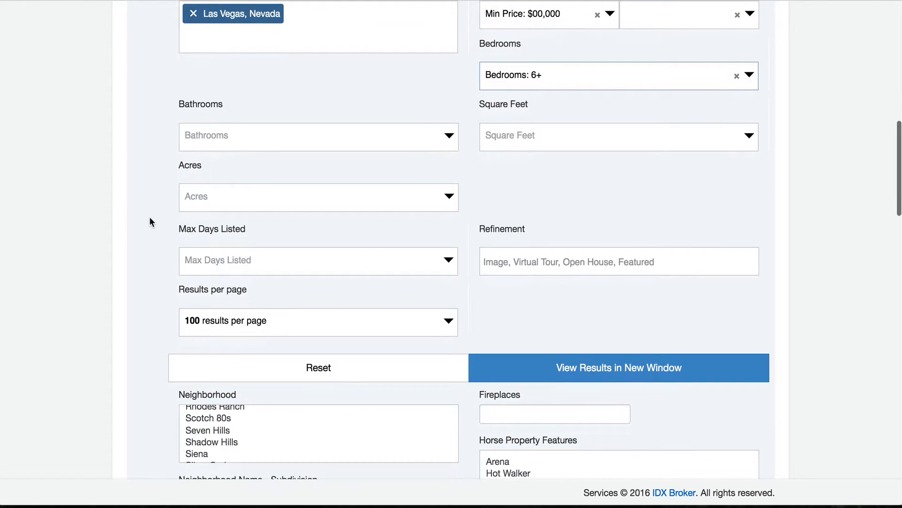
scroll(149, 222, "down", 3)
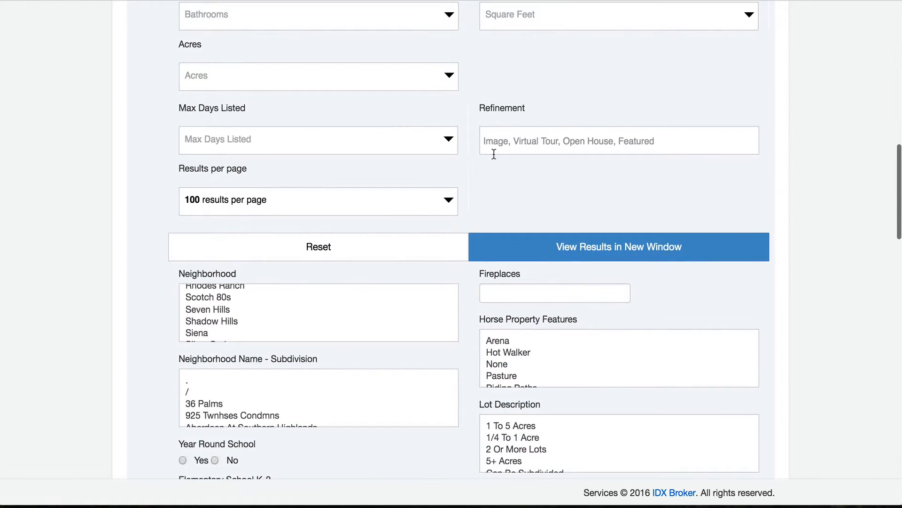
left_click(511, 148)
left_click(508, 166)
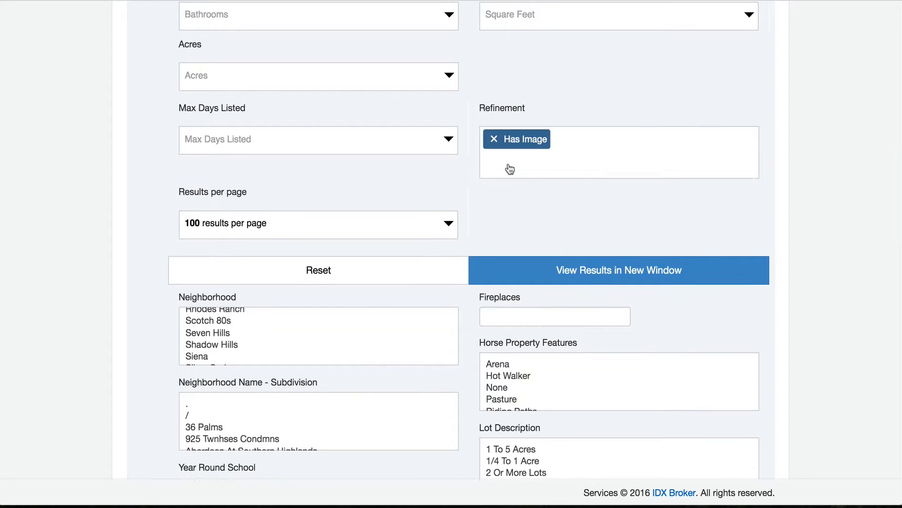
scroll(77, 188, "down", 3)
left_click(212, 164)
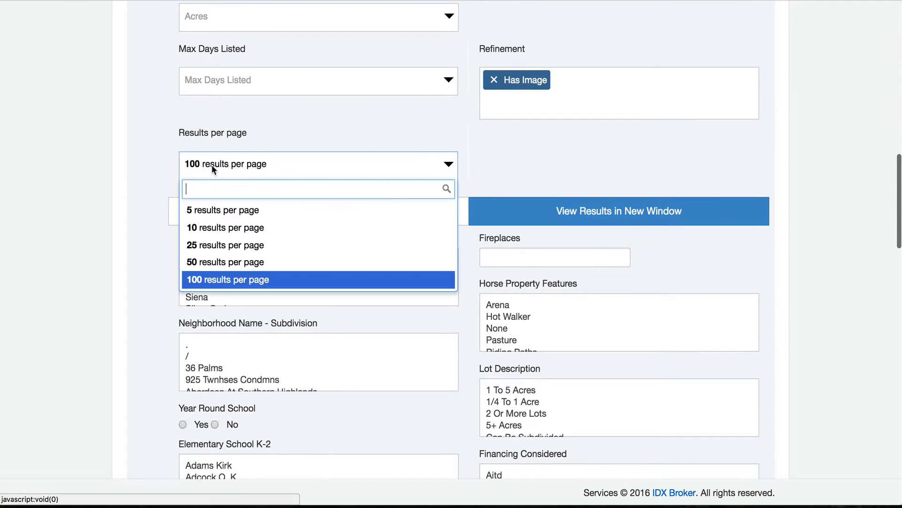
left_click(226, 246)
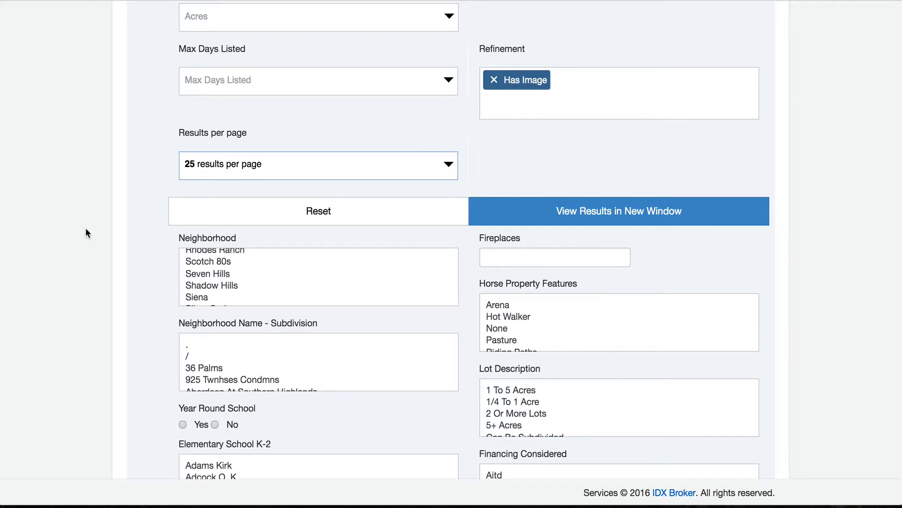
Step: Require a private pool in the widget's additional search criteria
scroll(86, 228, "down", 4)
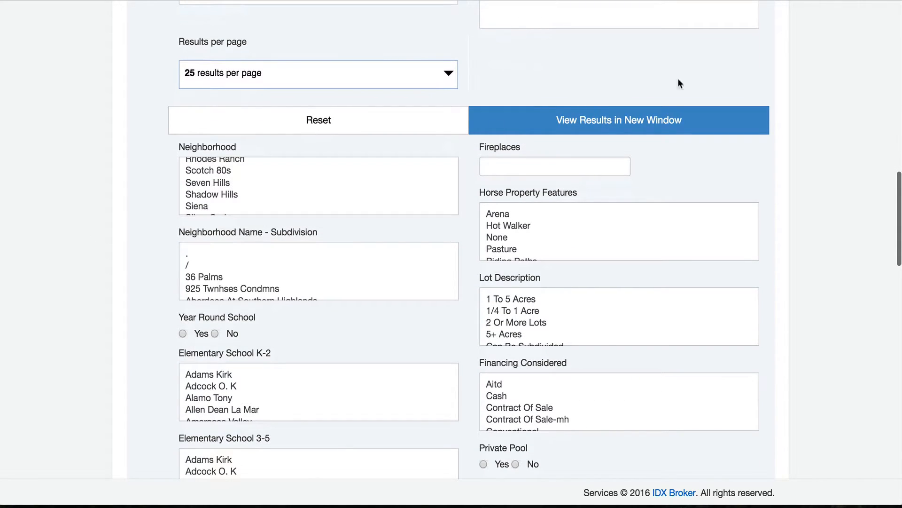
scroll(77, 147, "down", 4)
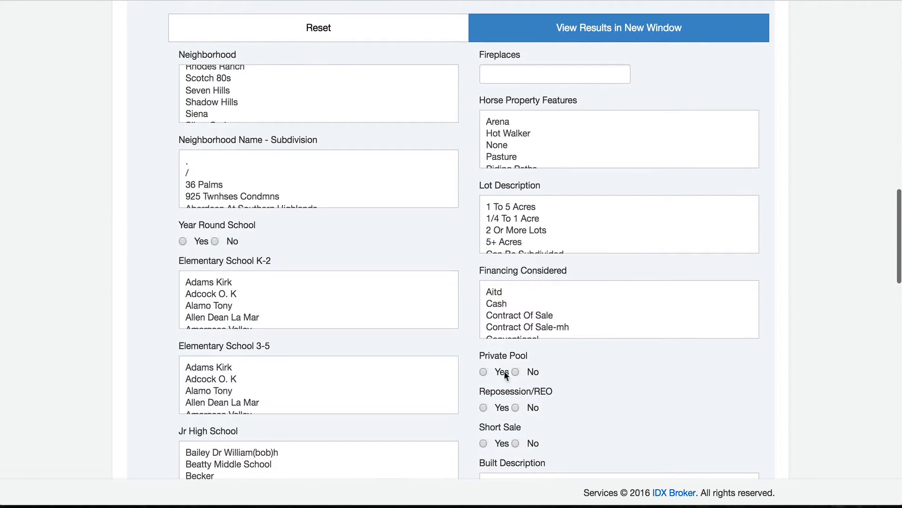
left_click(483, 372)
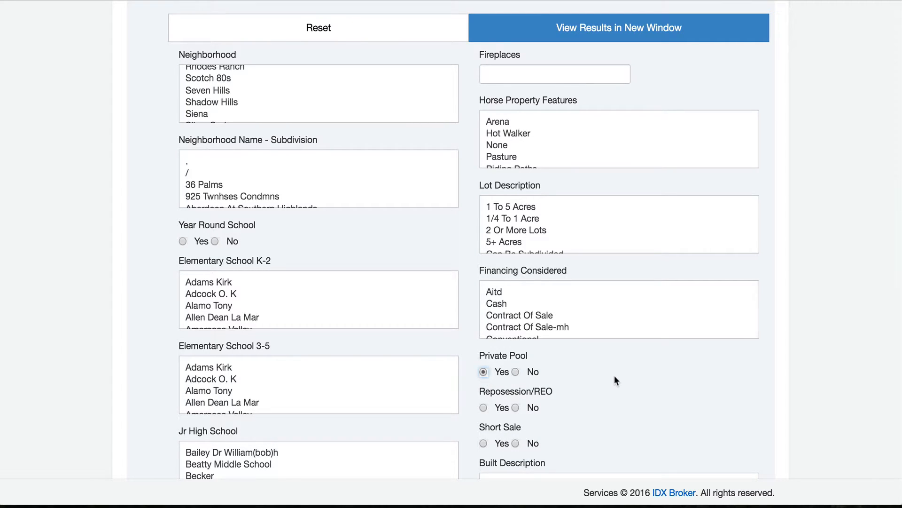
Step: Set the garage range in the widget criteria from 3 to 3
scroll(129, 297, "up", 4)
scroll(129, 298, "down", 12)
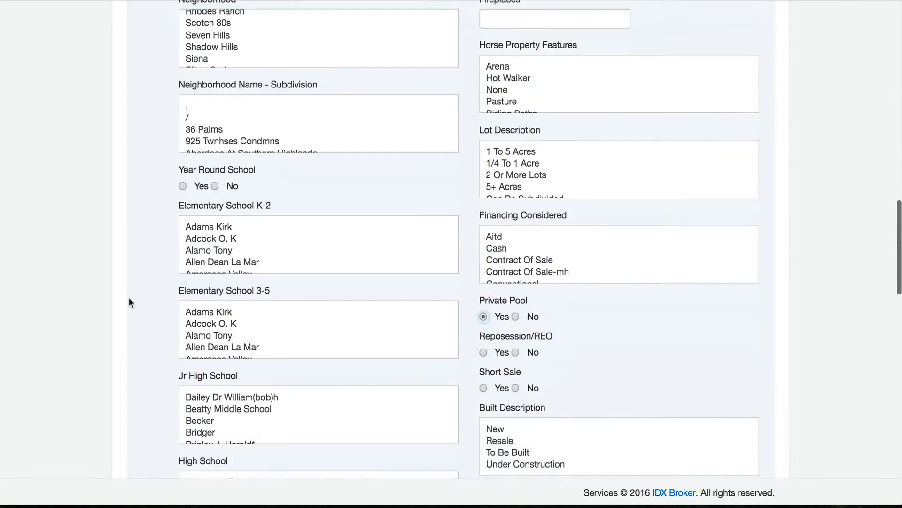
scroll(129, 297, "down", 7)
left_click(230, 238)
type("3")
left_click(253, 259)
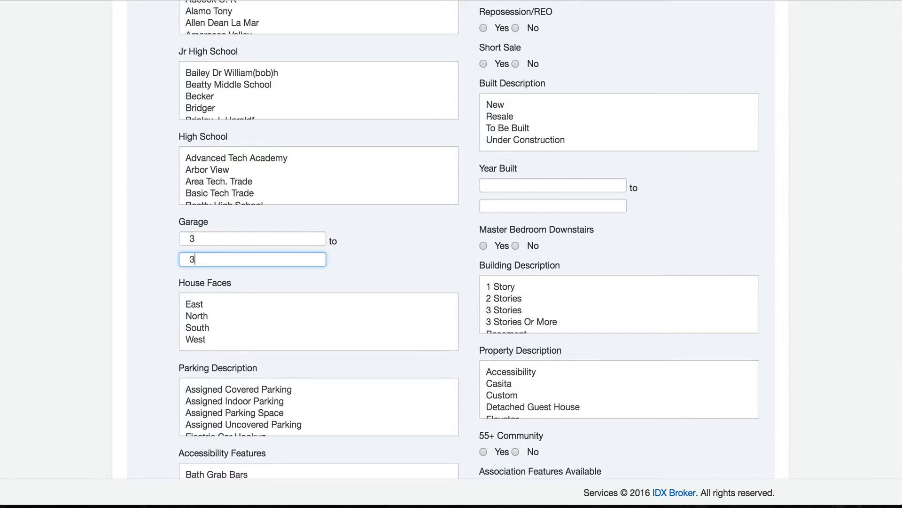
left_click(85, 271)
Step: Open the search results in a new window and examine the result count, map and listings
scroll(86, 270, "down", 20)
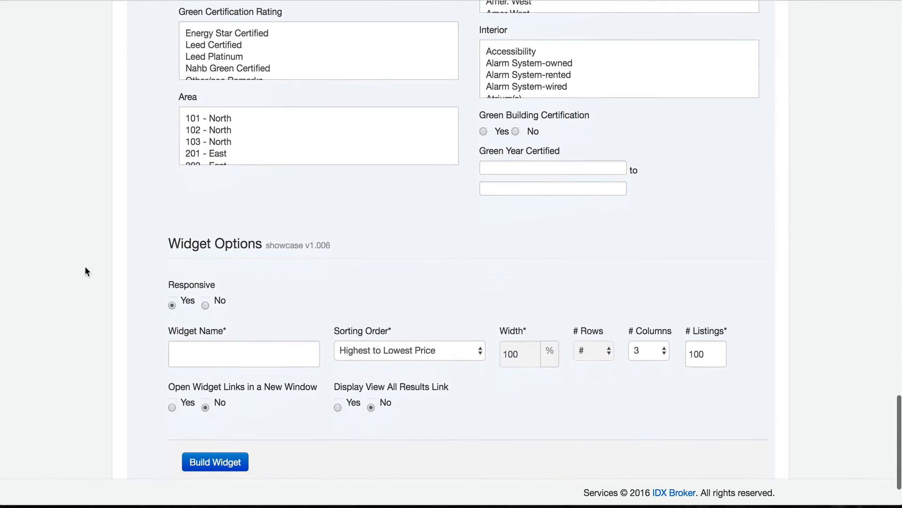
scroll(85, 271, "up", 20)
scroll(84, 271, "up", 20)
scroll(564, 268, "down", 5)
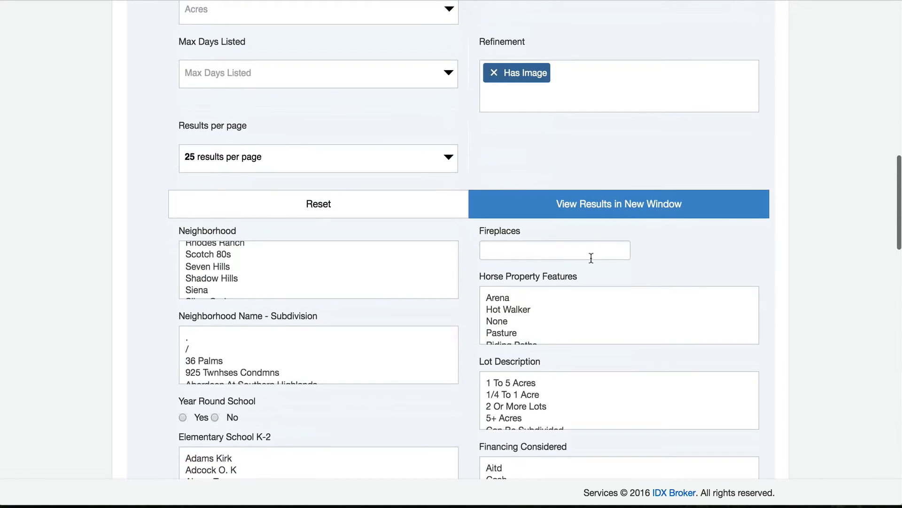
left_click(654, 210)
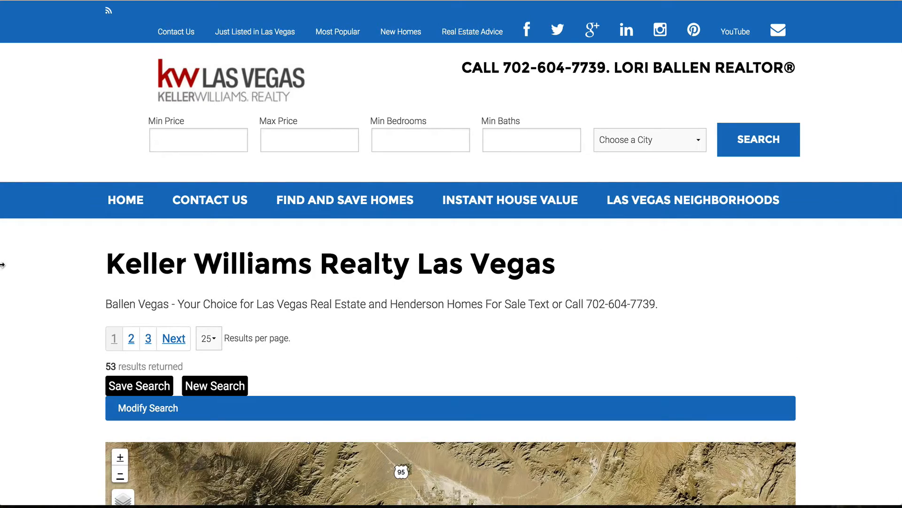
scroll(2, 263, "down", 2)
scroll(1, 263, "down", 5)
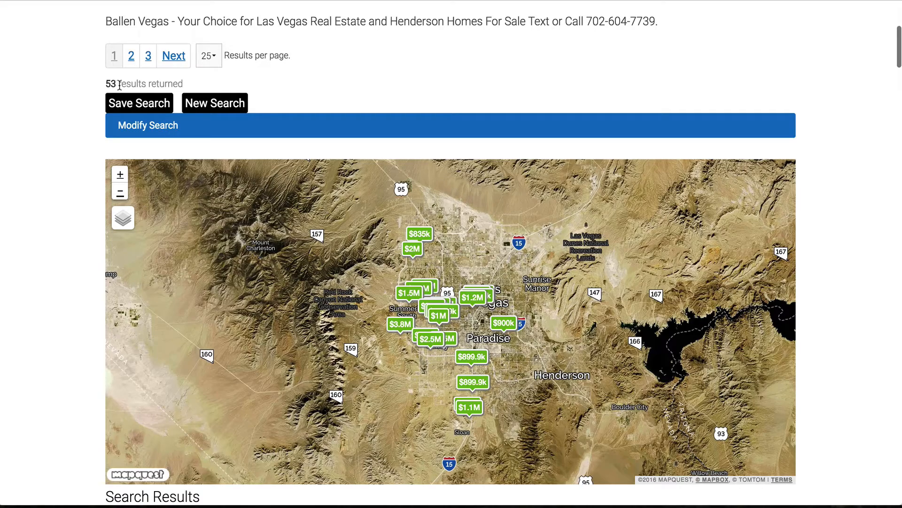
scroll(44, 168, "down", 15)
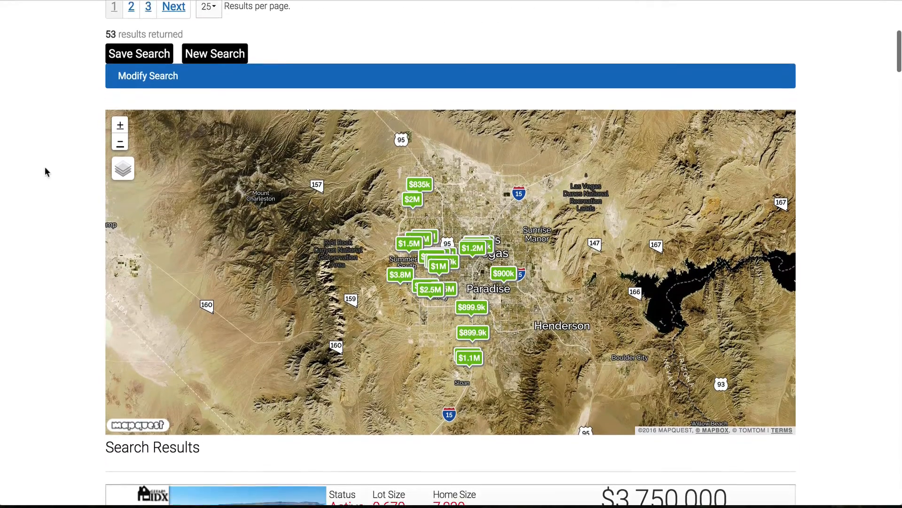
scroll(54, 172, "down", 20)
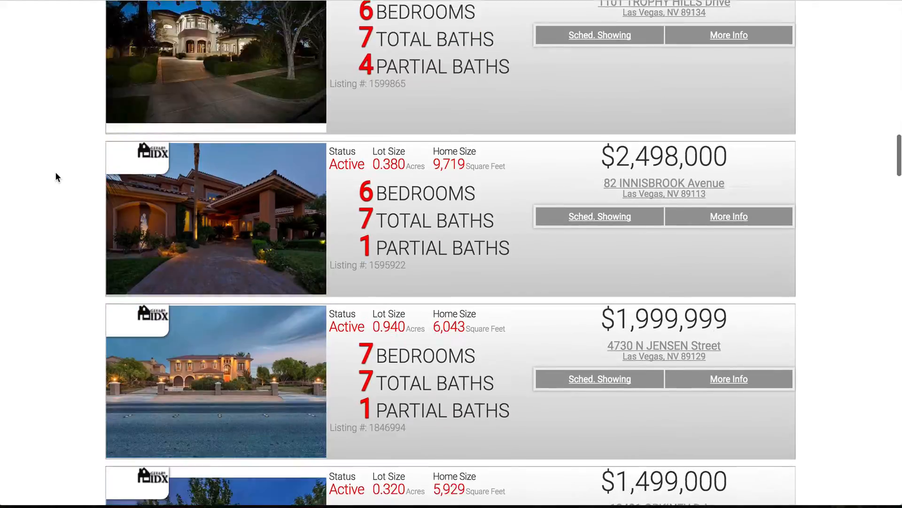
scroll(56, 174, "down", 20)
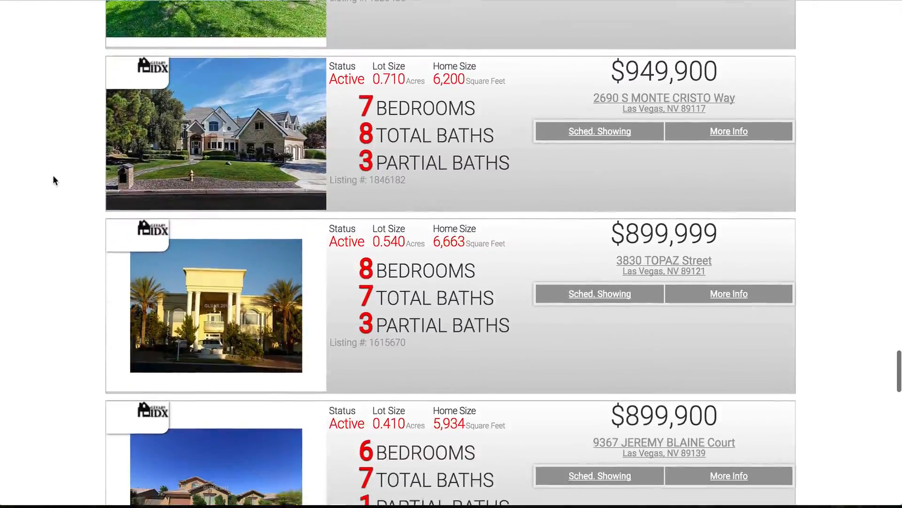
scroll(53, 190, "up", 8)
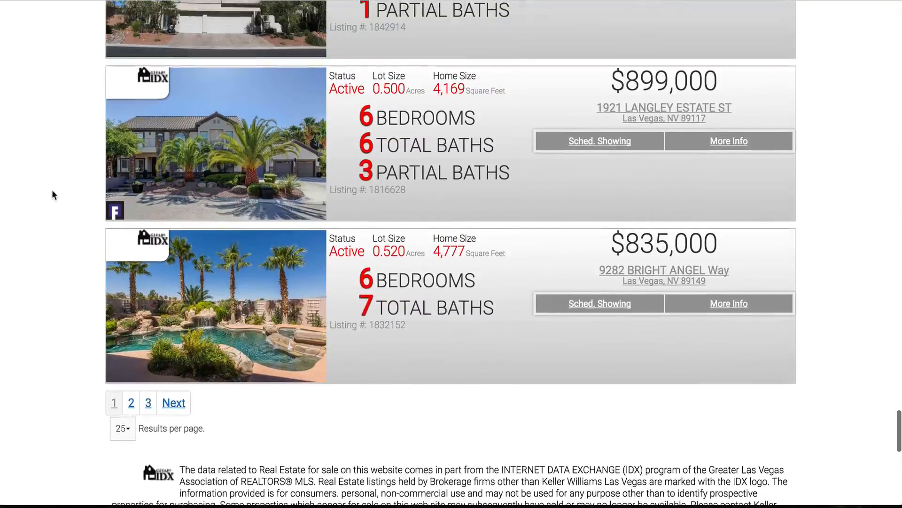
scroll(60, 302, "down", 3)
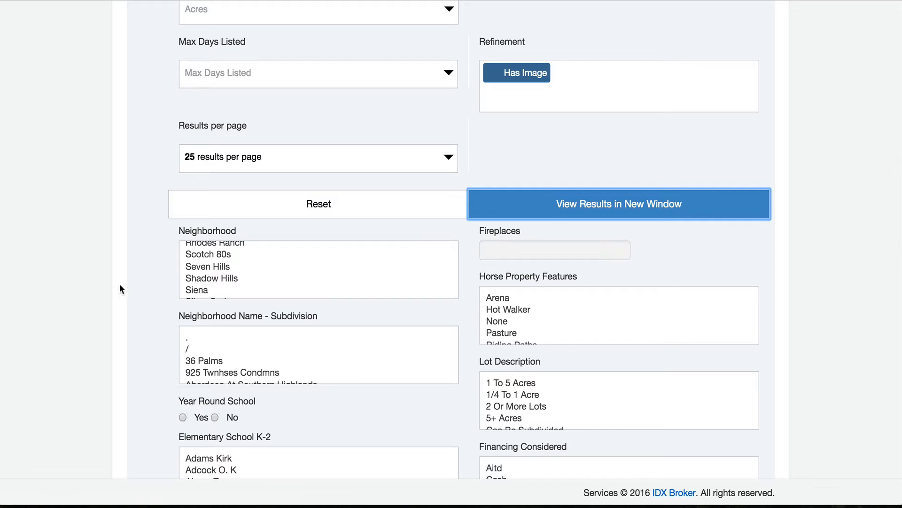
Step: Name the showcase widget "6 Bedroom House" in the widget options
scroll(120, 284, "down", 15)
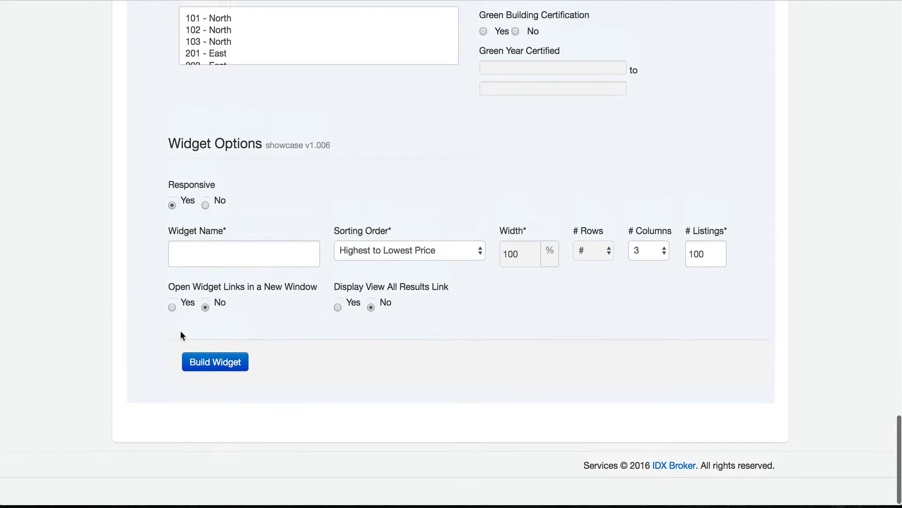
scroll(173, 332, "up", 1)
left_click(195, 282)
type("6 Bedroom House")
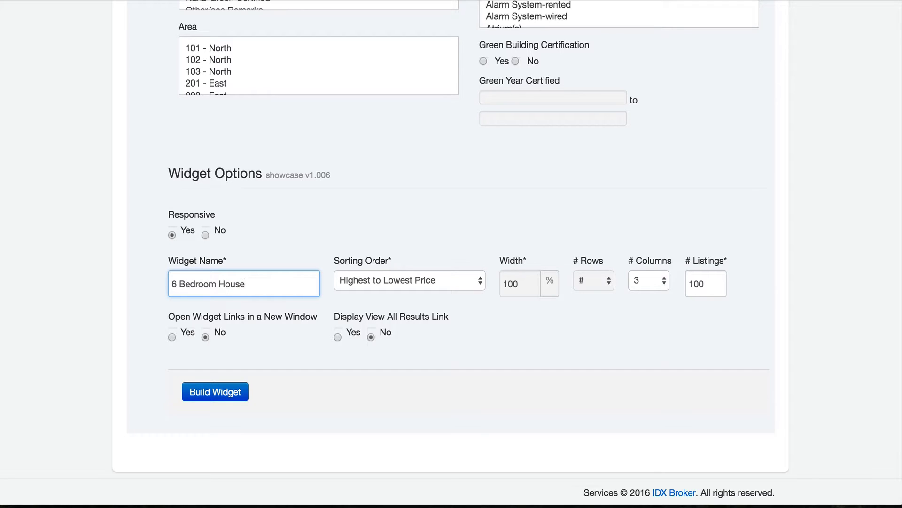
Step: Extend the widget name to "6 Bedroom House in LV with a Pool & 3 Car Garage"
type(" in LV iw")
type("with")
type(" a Pool & 3 Car Garage")
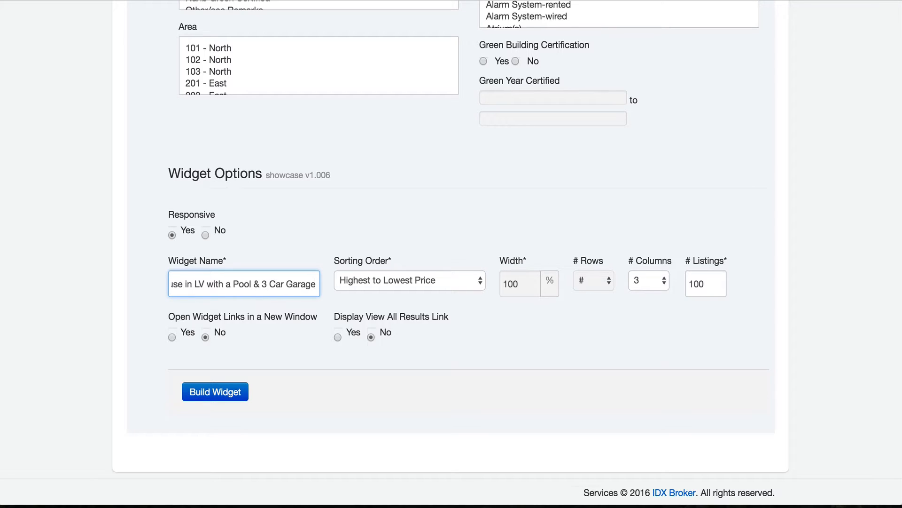
Step: Sort the widget's listings from Lowest to Highest Price and keep the layout at 3 columns
left_click(359, 278)
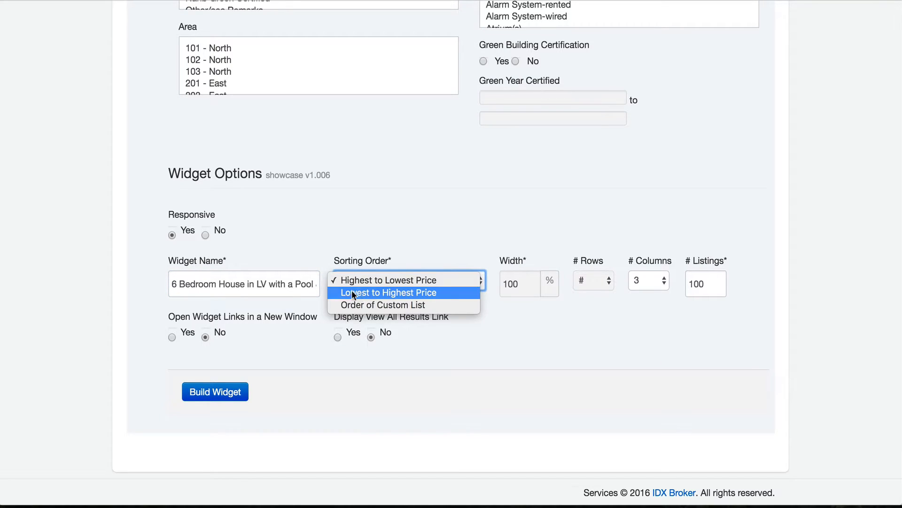
left_click(353, 290)
scroll(449, 271, "down", 1)
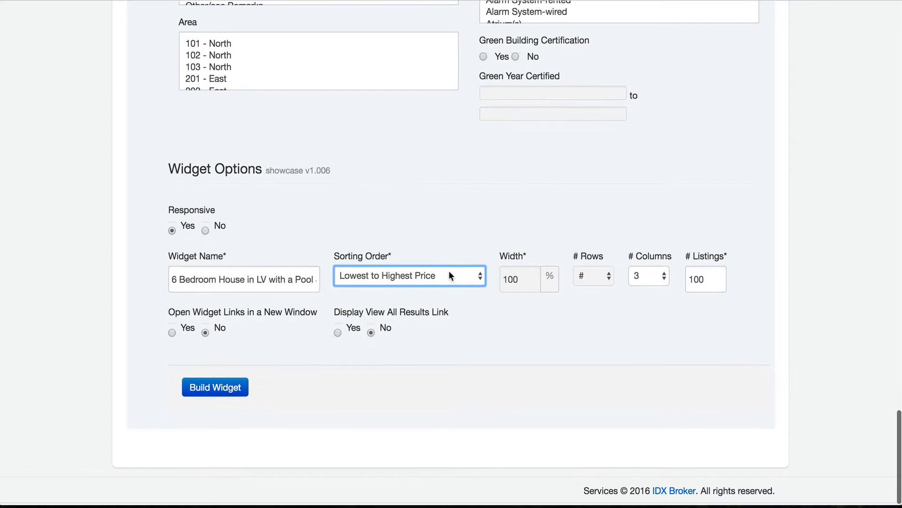
left_click(656, 280)
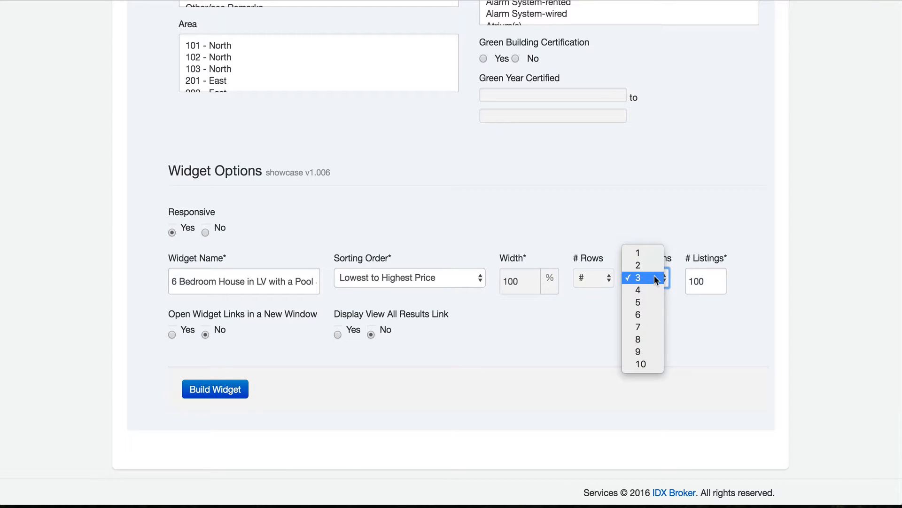
left_click(654, 277)
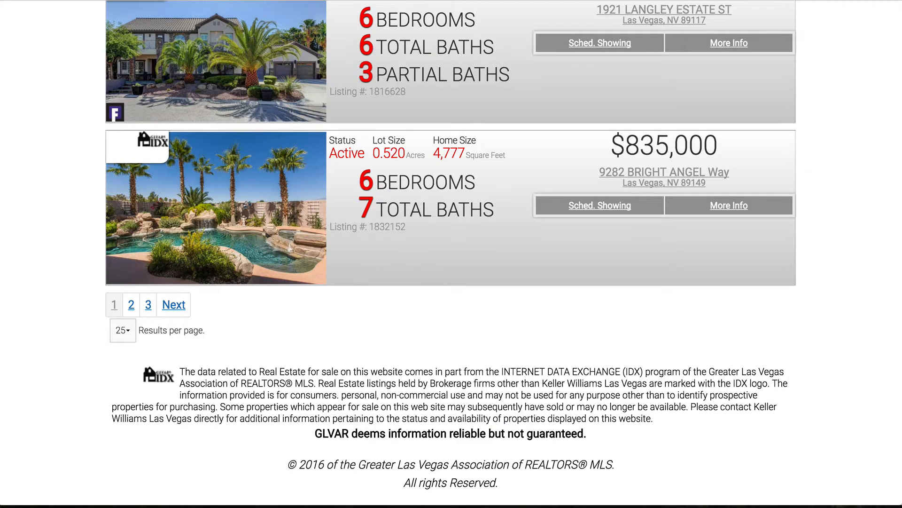
scroll(300, 84, "up", 1)
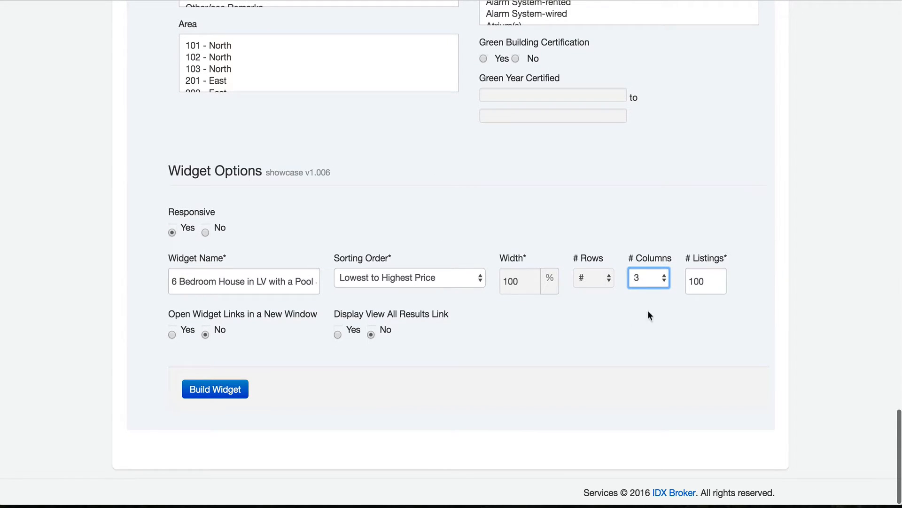
Step: Limit the widget to 15 listings with a View All Results link displayed, and build it
left_click(704, 286)
double_click(704, 286)
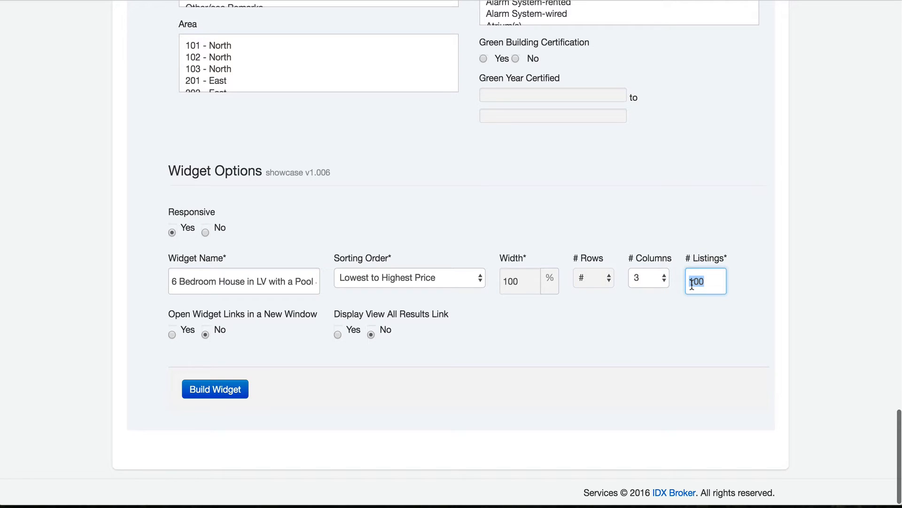
type("15")
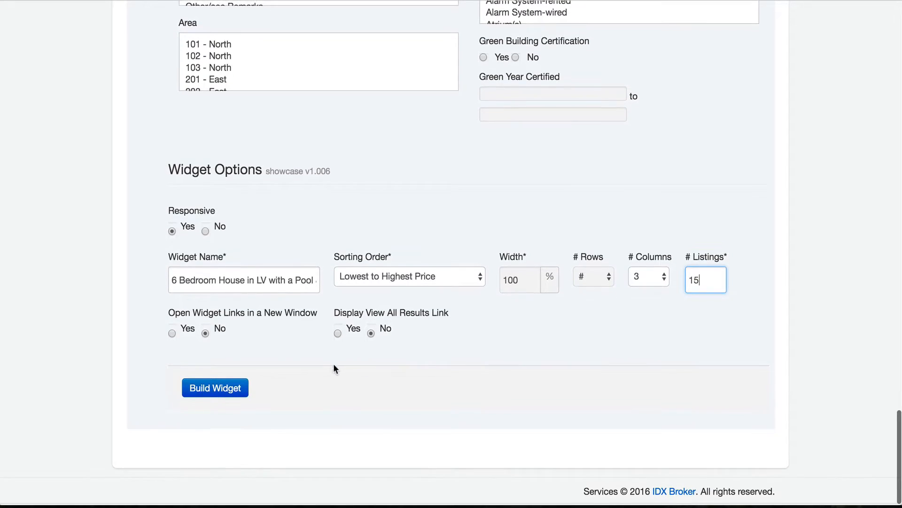
left_click(337, 335)
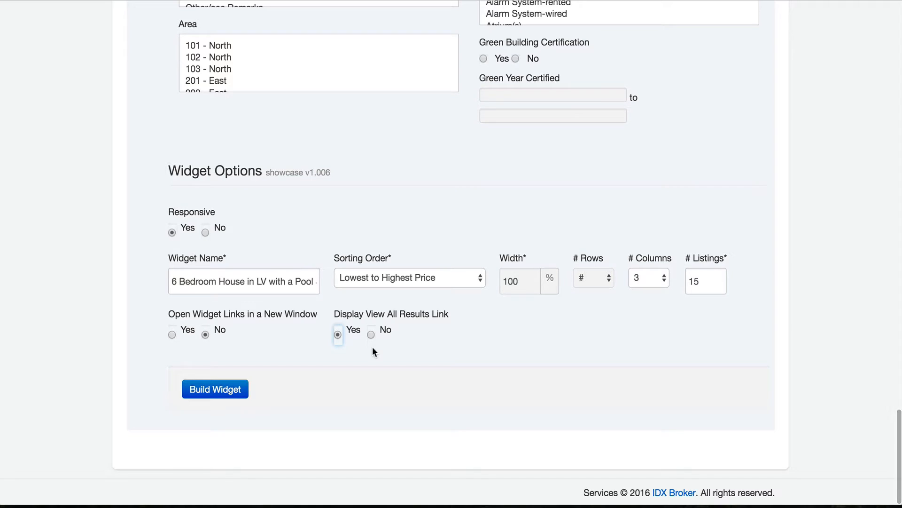
left_click(215, 396)
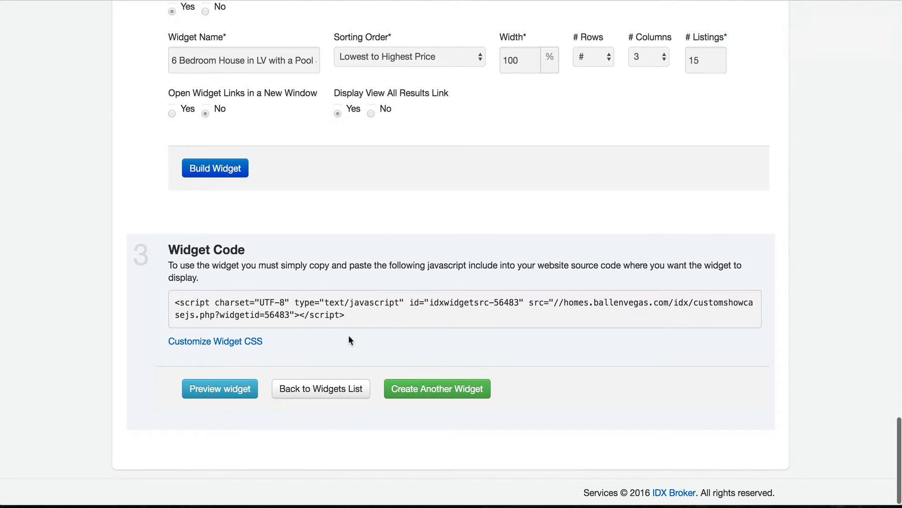
Step: Copy the generated widget script and switch to the WordPress page draft
left_click_drag(347, 315, 170, 300)
key("super+c")
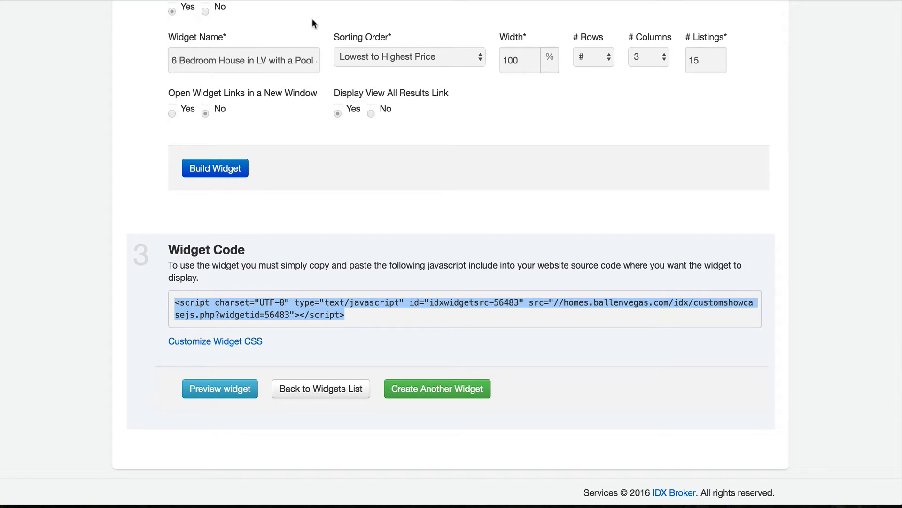
key("ctrl+Tab")
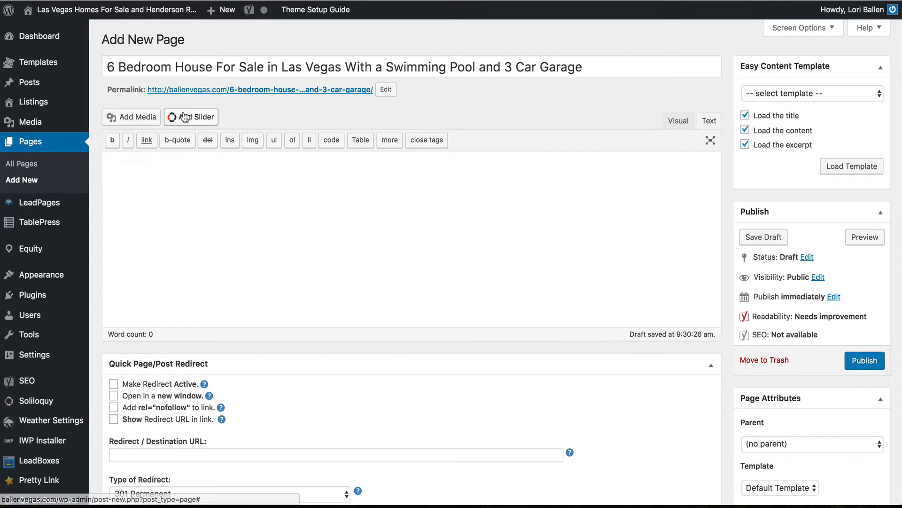
Step: Enter the sample line "What You See Is What You Get" in the page content using the visual editor
left_click(671, 125)
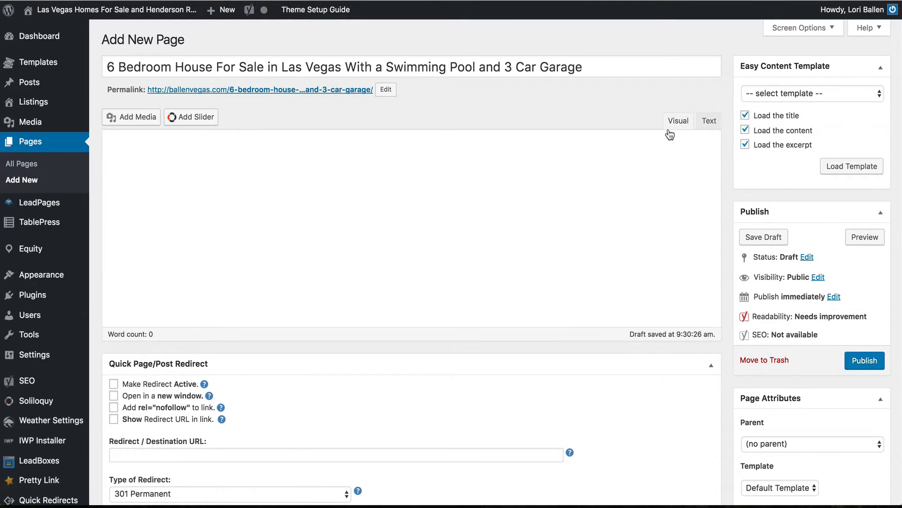
left_click(711, 123)
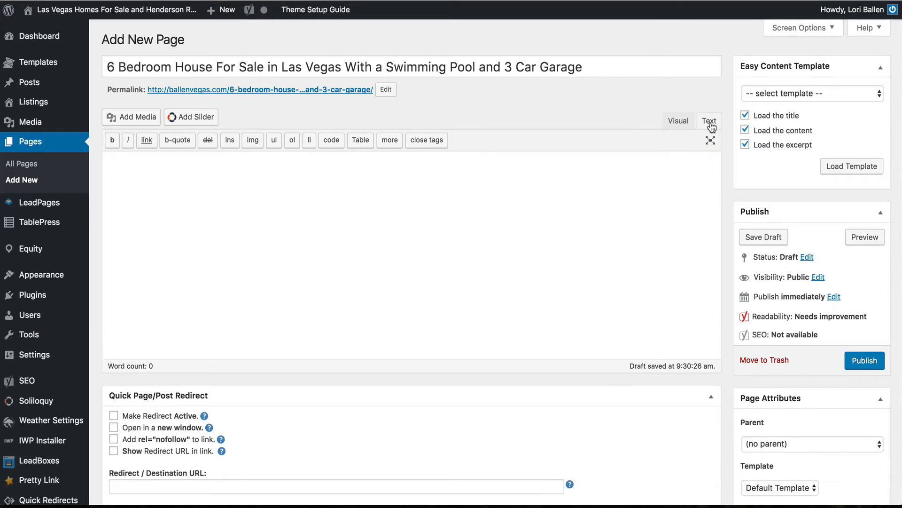
left_click(675, 125)
left_click(711, 124)
left_click(680, 124)
left_click(559, 245)
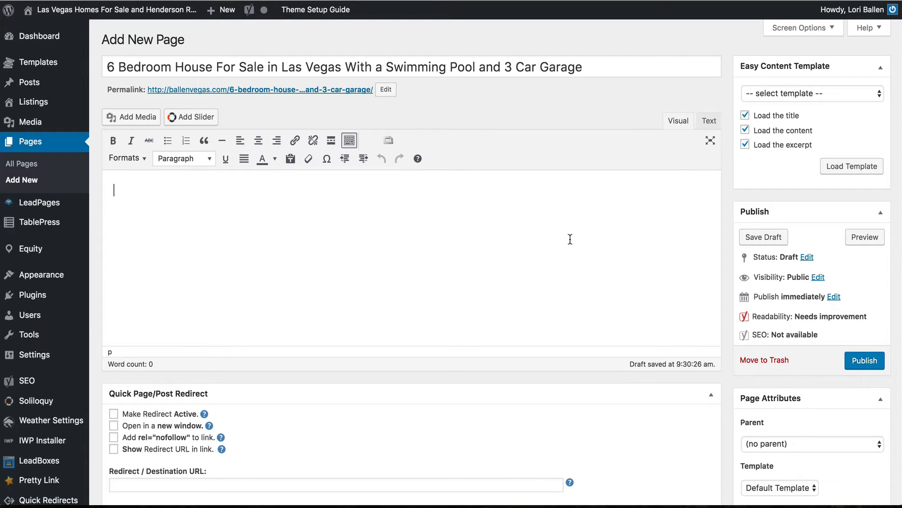
type("What You See I ss What You Get")
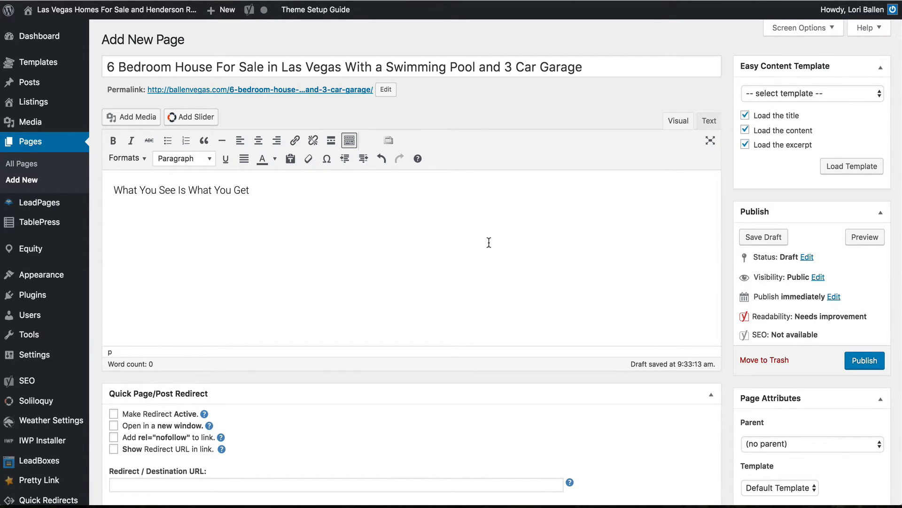
Step: Format the whole sample line in yellow, bold and italic
key("super+a")
left_click(275, 158)
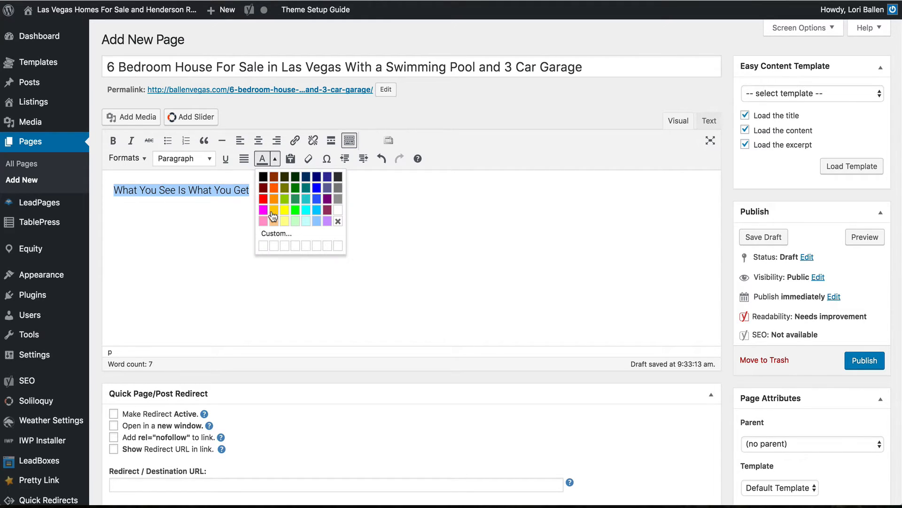
left_click(284, 213)
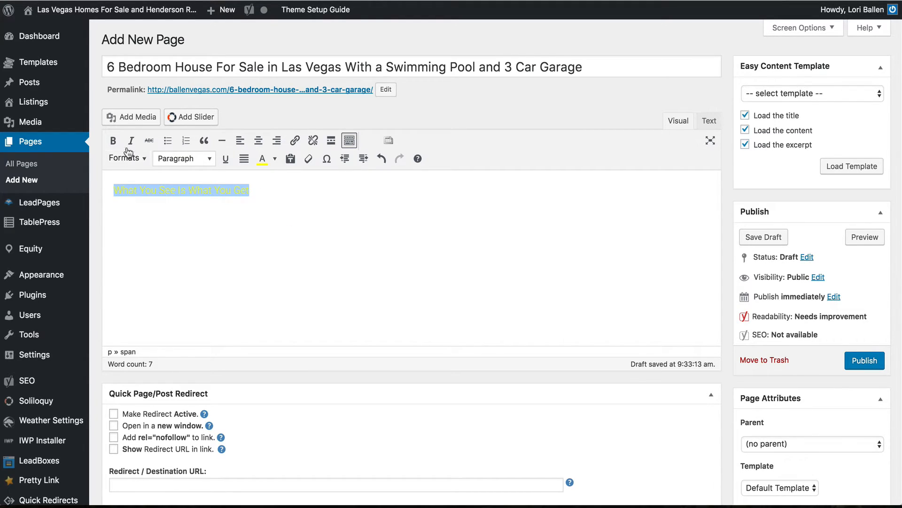
left_click(112, 141)
left_click(132, 140)
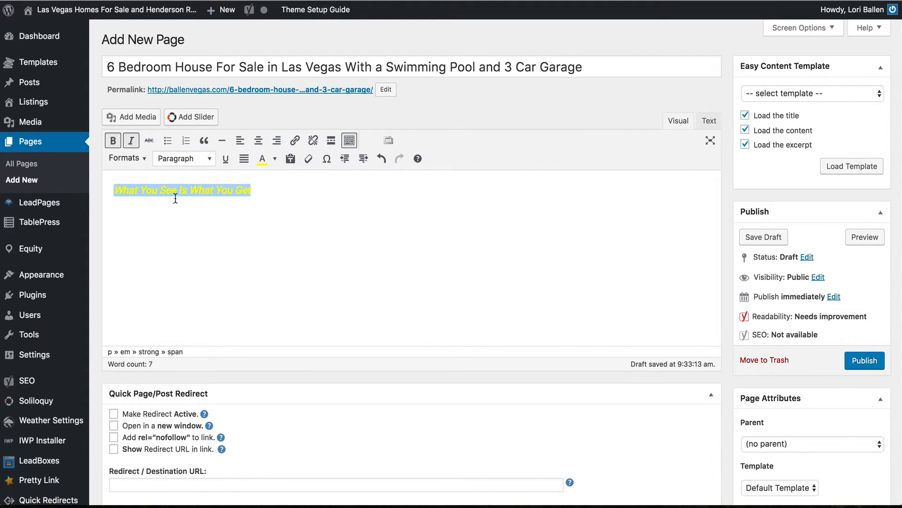
Step: Delete the formatted sample line from the page content
left_click(312, 213)
left_click_drag(316, 196, 91, 189)
key("BackSpace")
Step: Paste the copied widget script into the page content as code and check it in the visual editor
left_click(708, 121)
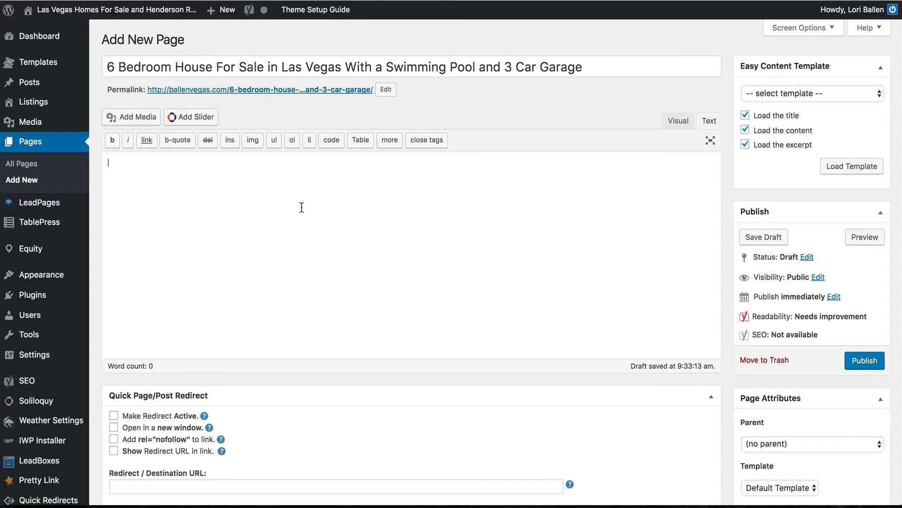
key("super+v")
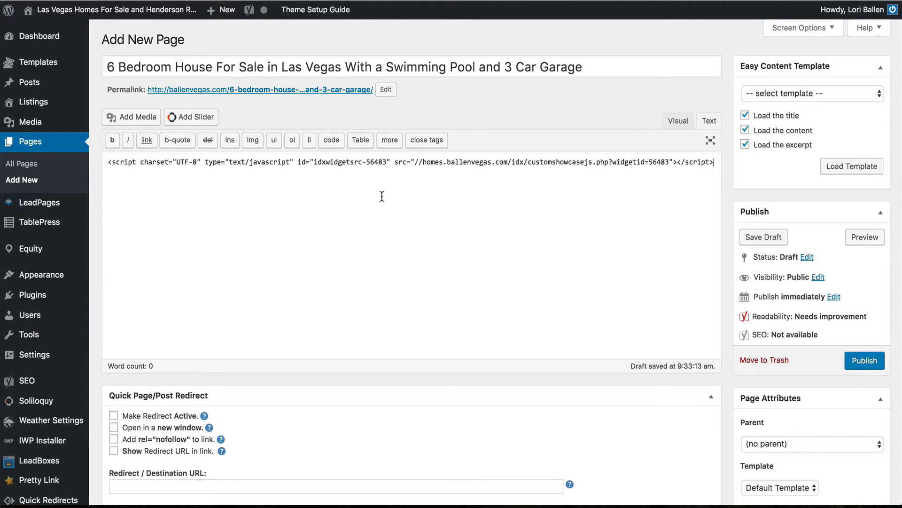
left_click(680, 121)
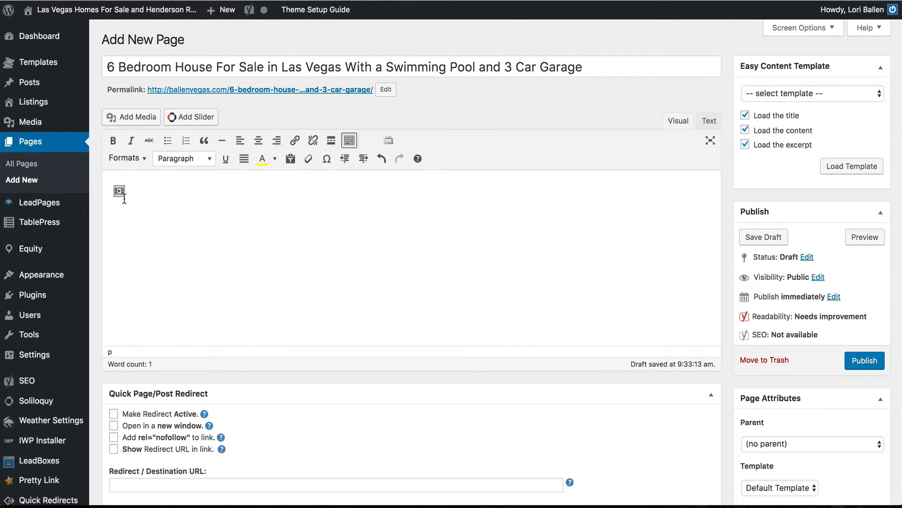
Step: Set the page's SEO title in the Yoast snippet to "6 Bedroom Houses in Las Vegas with Pool and 3 Car Garage"
scroll(276, 216, "down", 15)
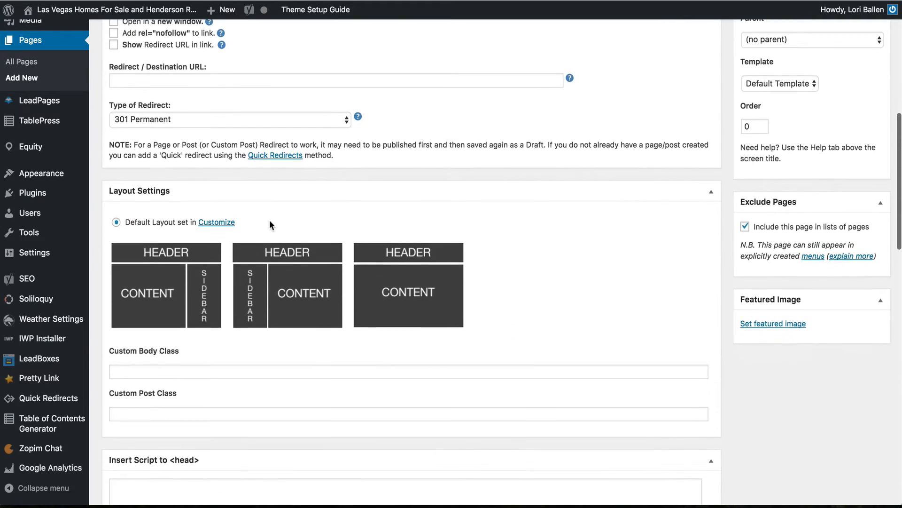
scroll(278, 219, "down", 7)
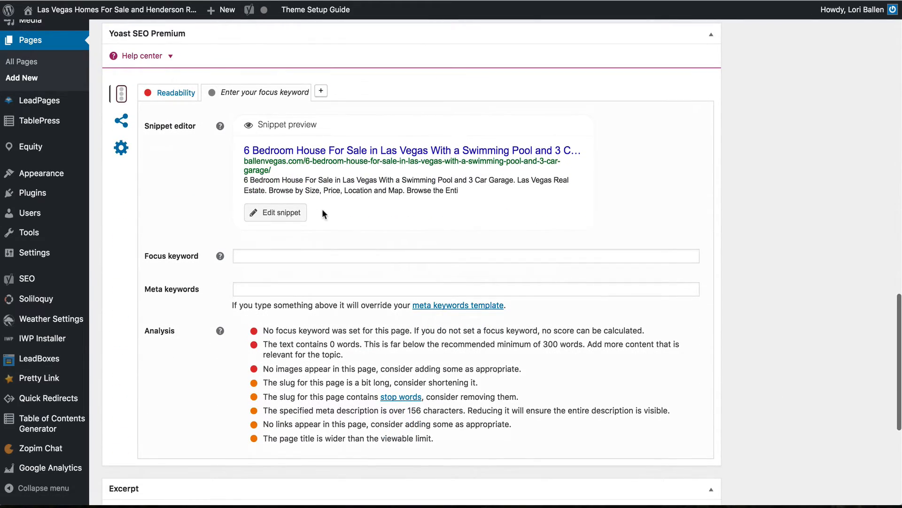
scroll(390, 211, "down", 2)
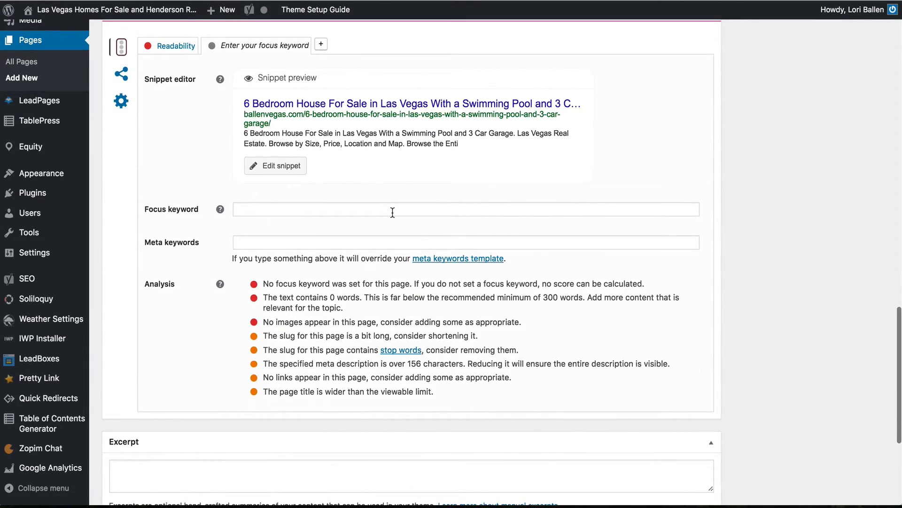
scroll(392, 212, "up", 3)
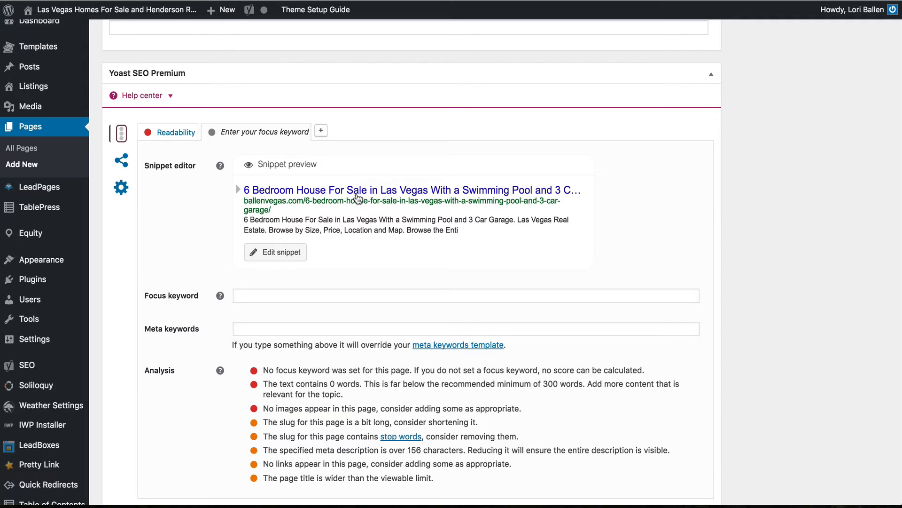
left_click(296, 256)
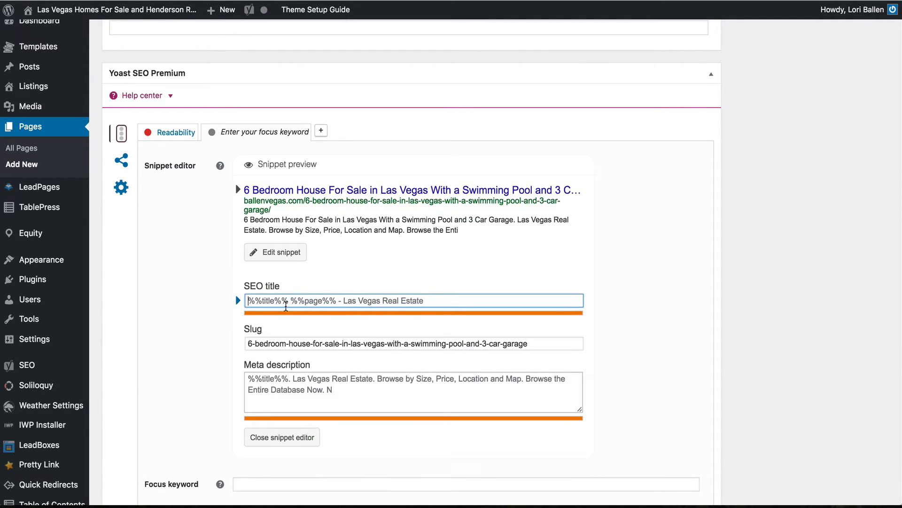
type("6 Bedr")
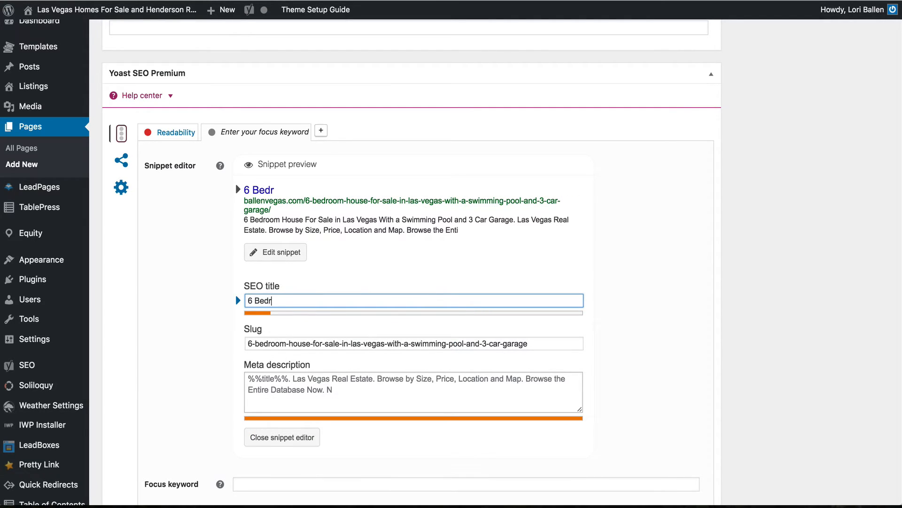
type("oom House in L")
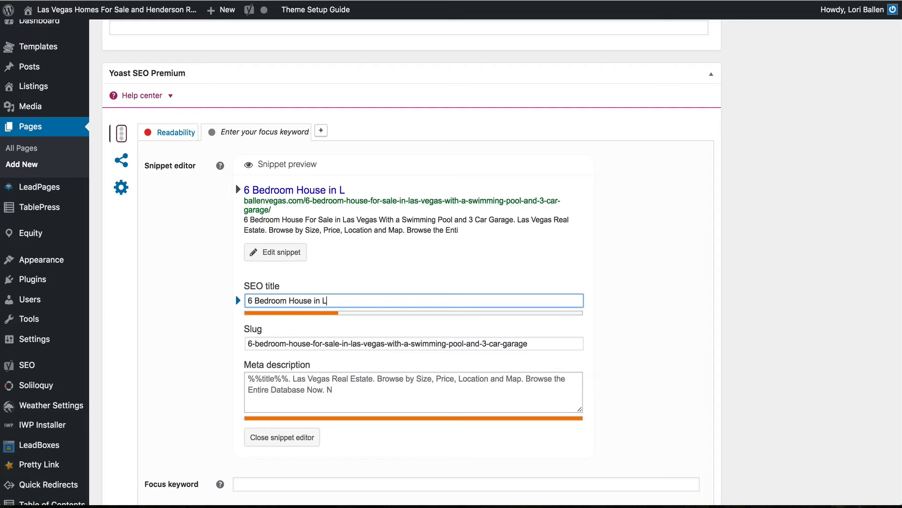
type("as Vegas wit")
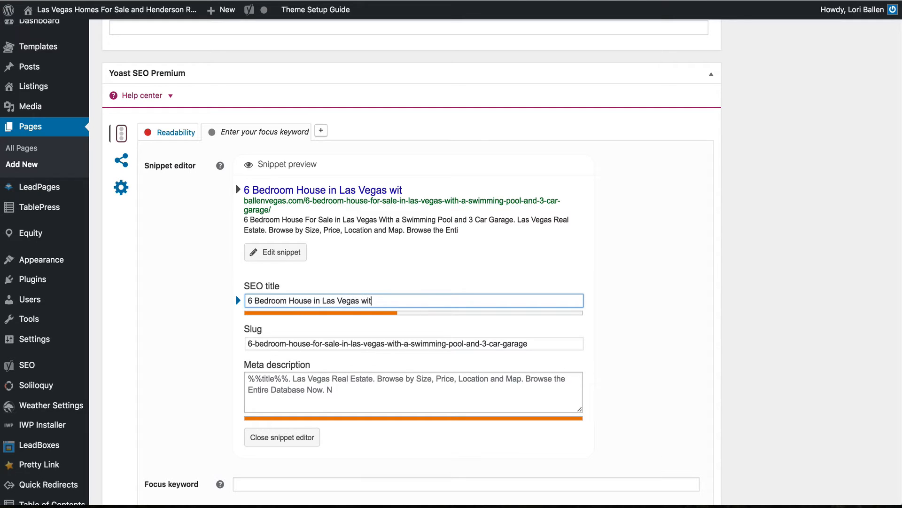
type("h Pool and 3 Car Garage")
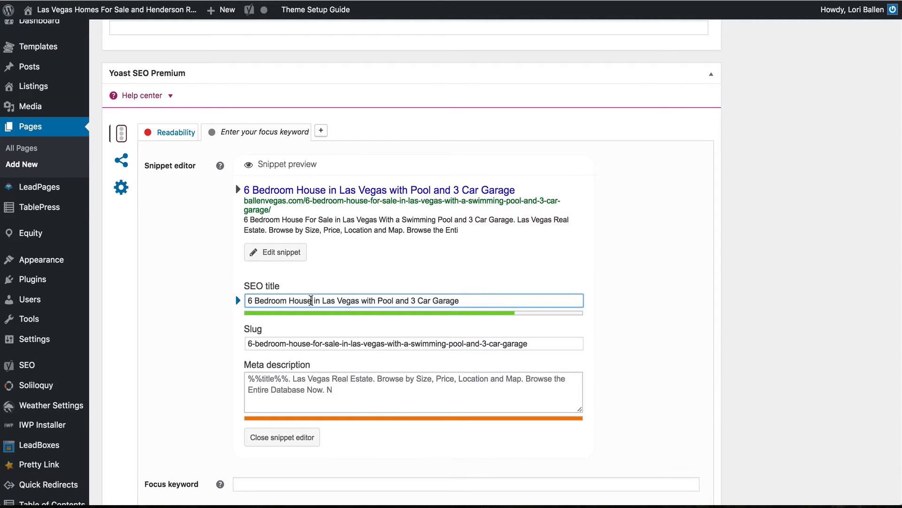
left_click(311, 300)
type("s")
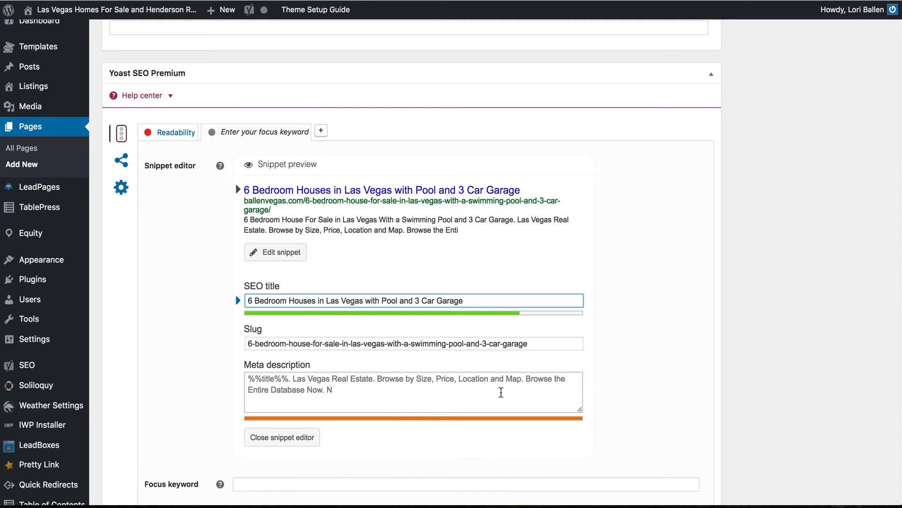
Step: Look over the meta description, layout settings, featured image option and publishing settings of the page draft
left_click(505, 398)
scroll(639, 238, "down", 8)
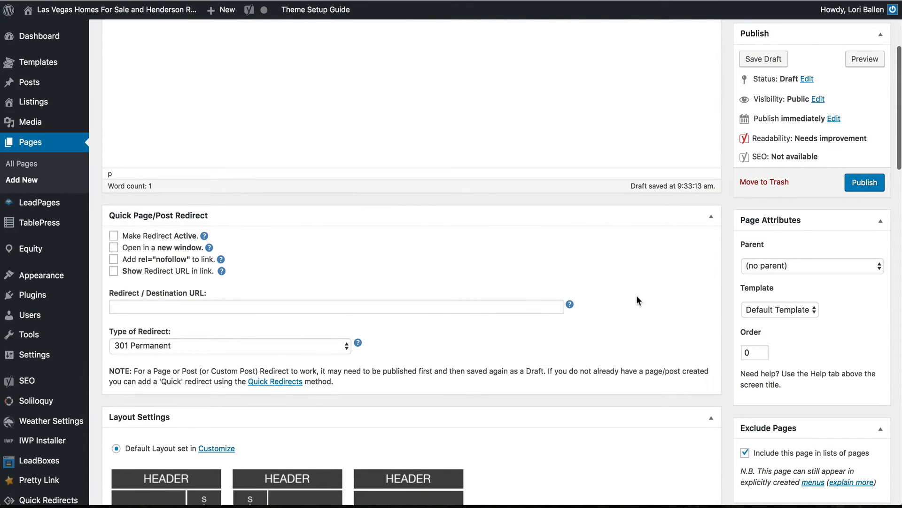
scroll(637, 295, "down", 5)
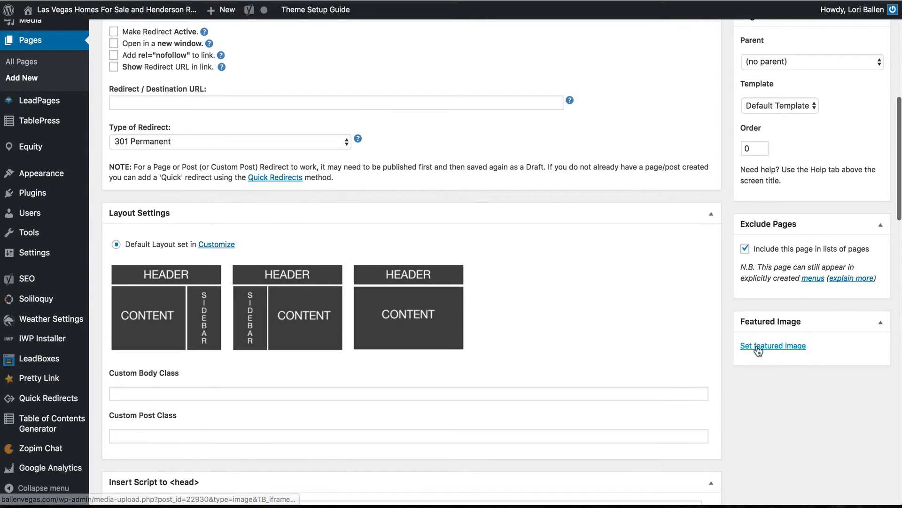
left_click(780, 354)
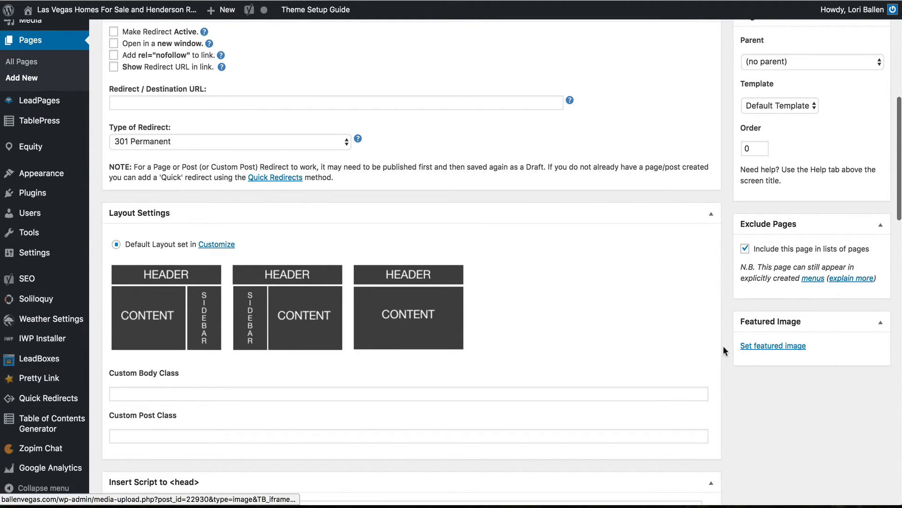
scroll(669, 335, "up", 4)
scroll(668, 335, "up", 5)
scroll(413, 248, "down", 4)
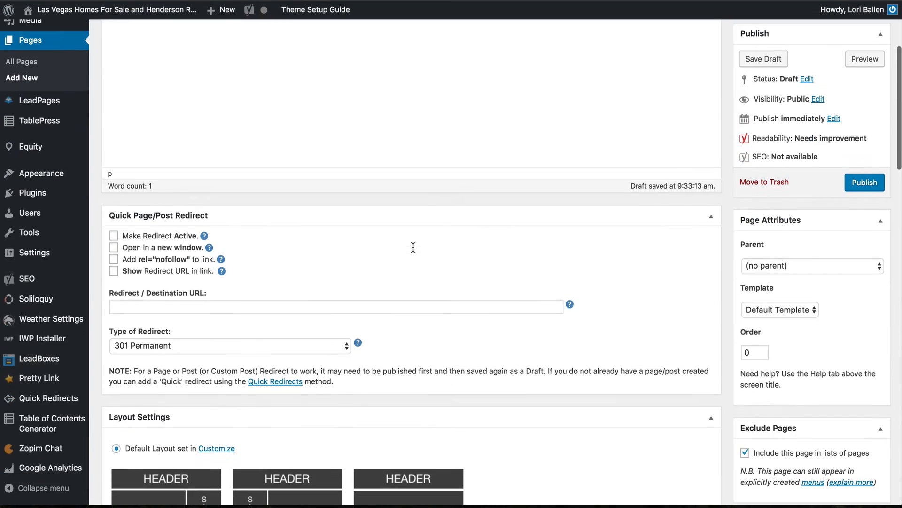
scroll(740, 268, "up", 3)
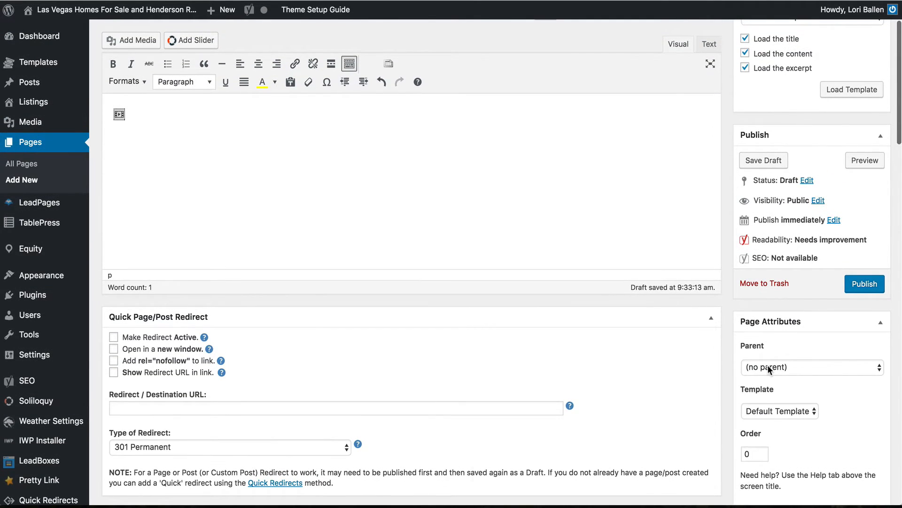
Step: Set the page's parent to Las Vegas Homes For Sale in the page attributes
left_click(768, 365)
scroll(652, 411, "down", 3)
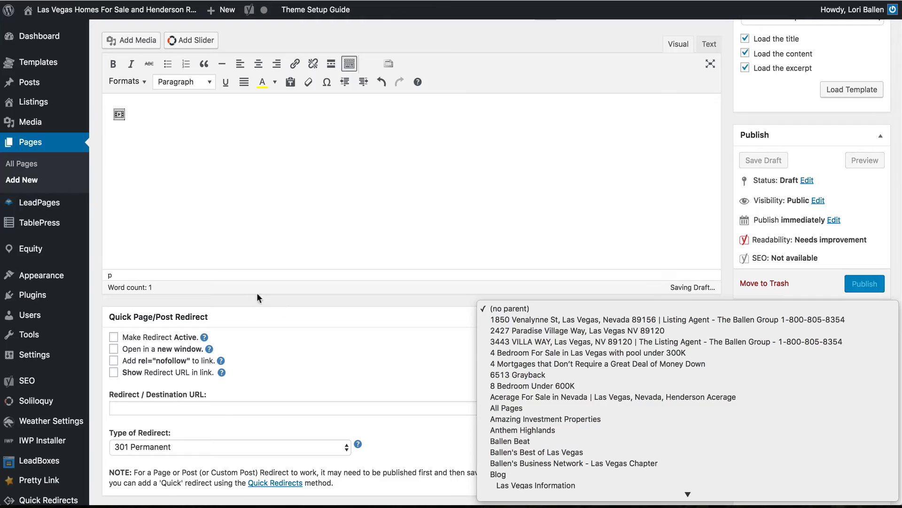
scroll(591, 404, "down", 10)
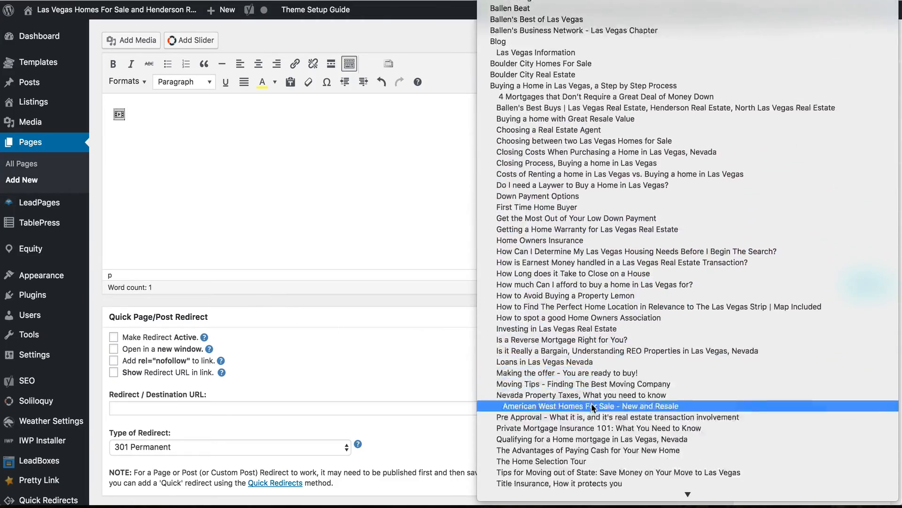
scroll(591, 402, "down", 20)
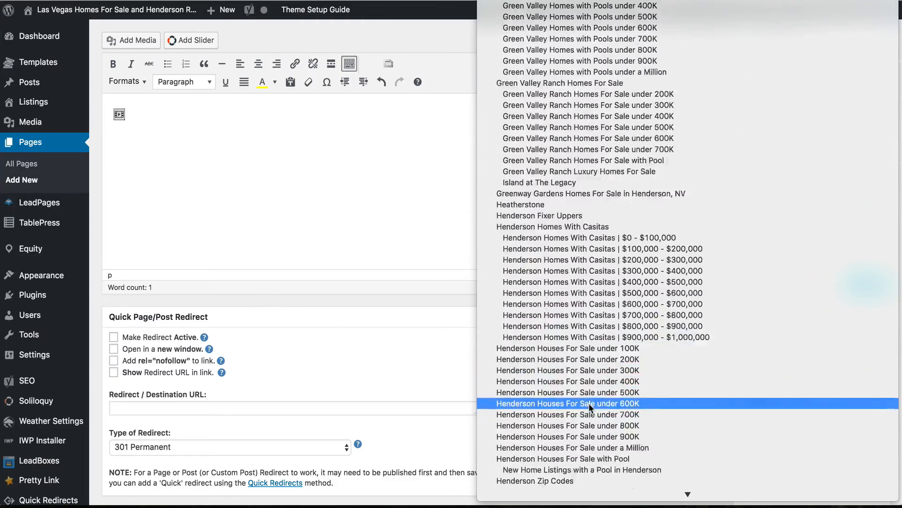
scroll(588, 403, "down", 20)
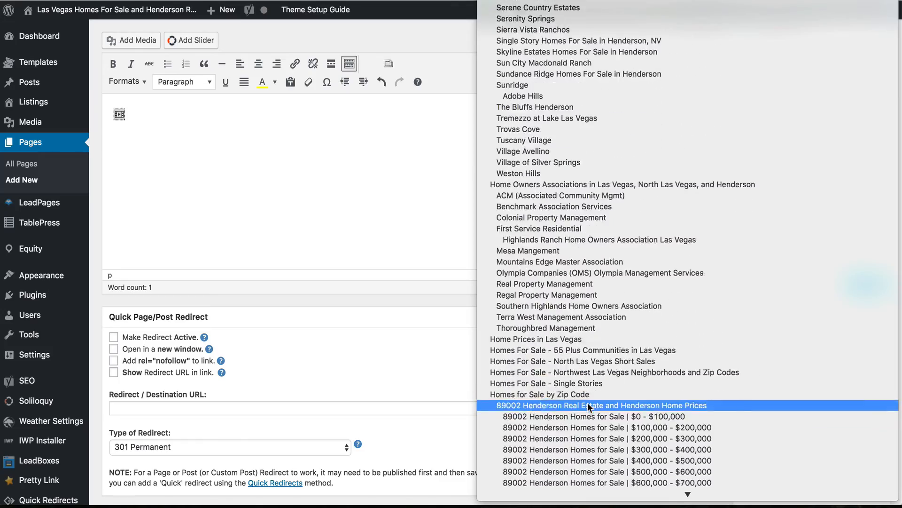
scroll(588, 407, "down", 20)
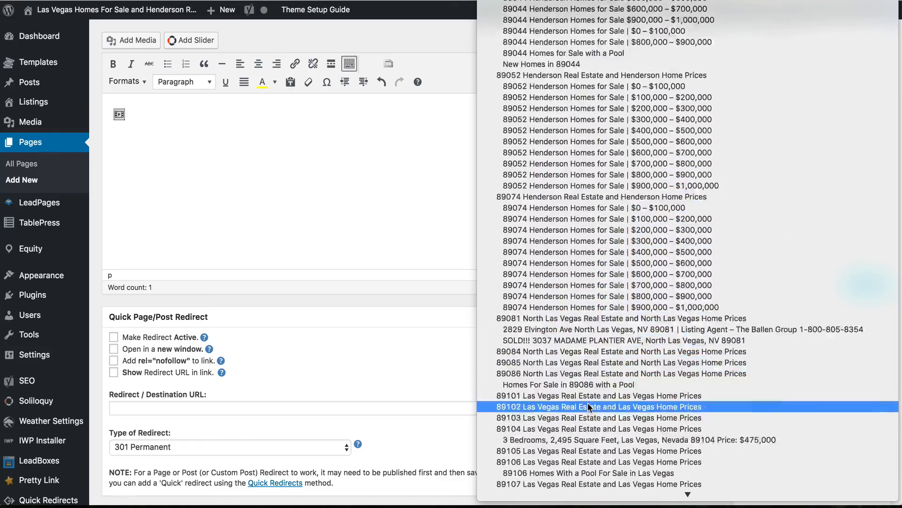
scroll(588, 407, "down", 20)
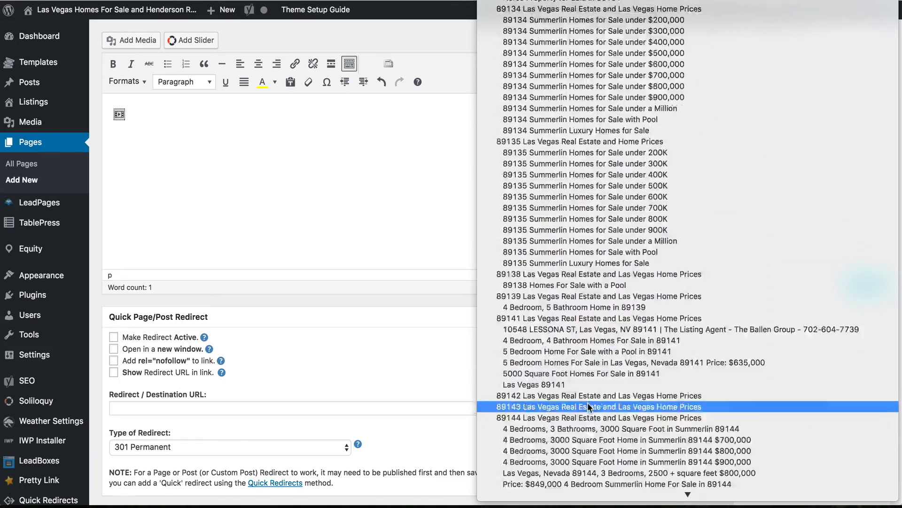
scroll(588, 402, "down", 20)
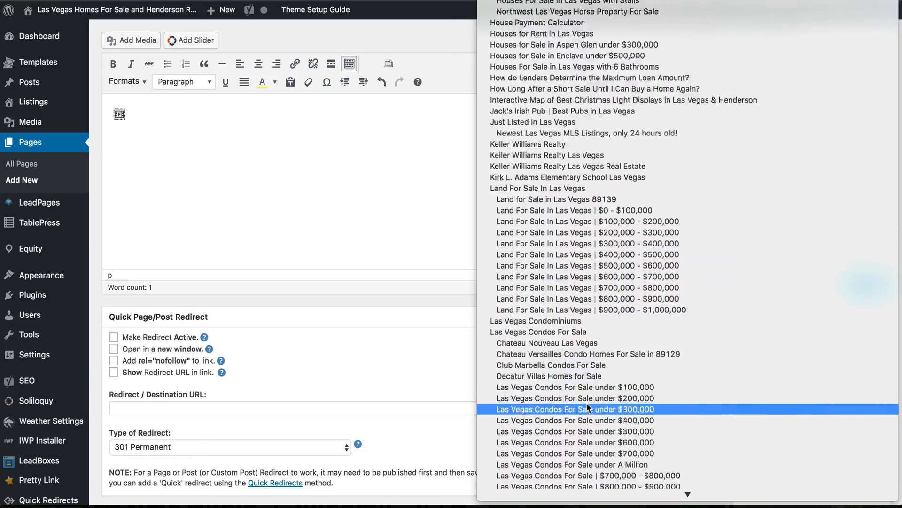
scroll(588, 407, "down", 20)
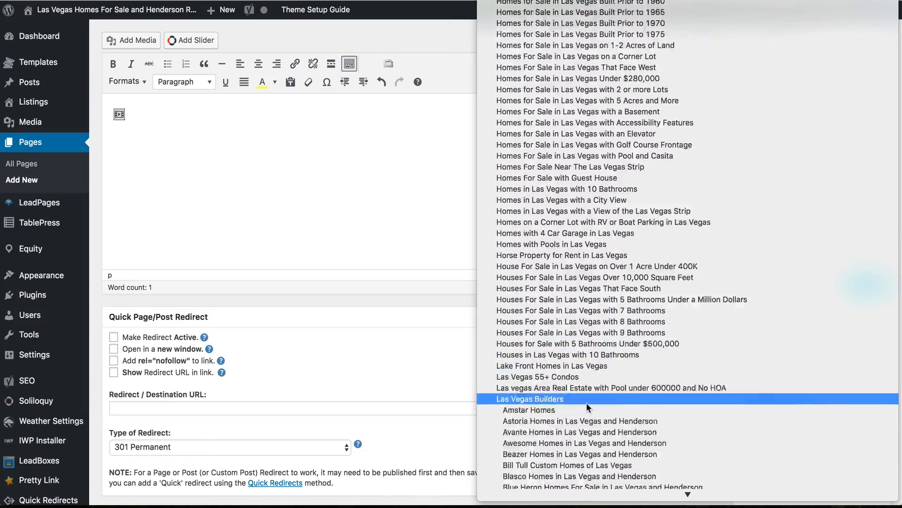
scroll(587, 407, "down", 20)
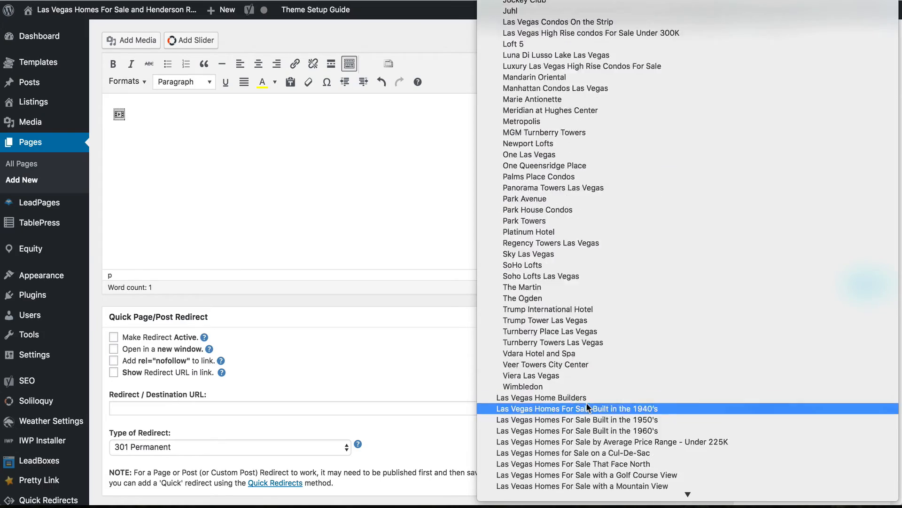
scroll(585, 405, "down", 20)
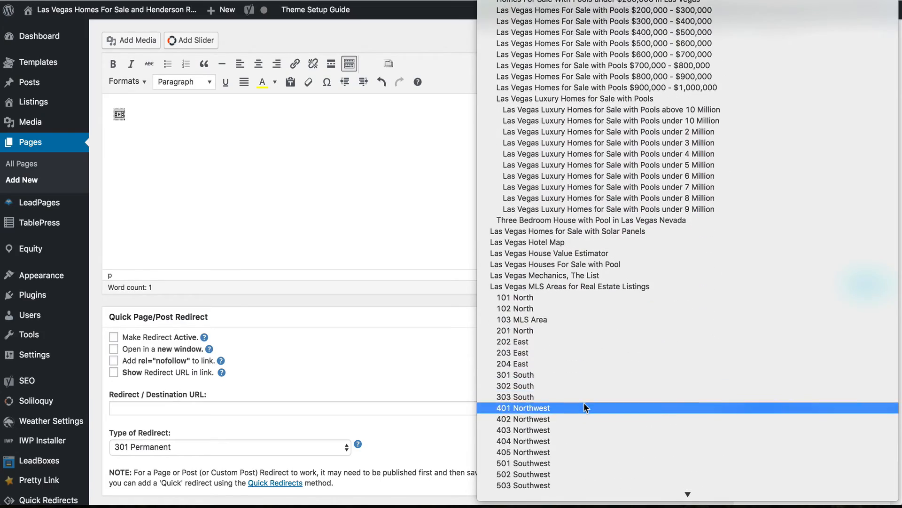
scroll(605, 394, "down", 20)
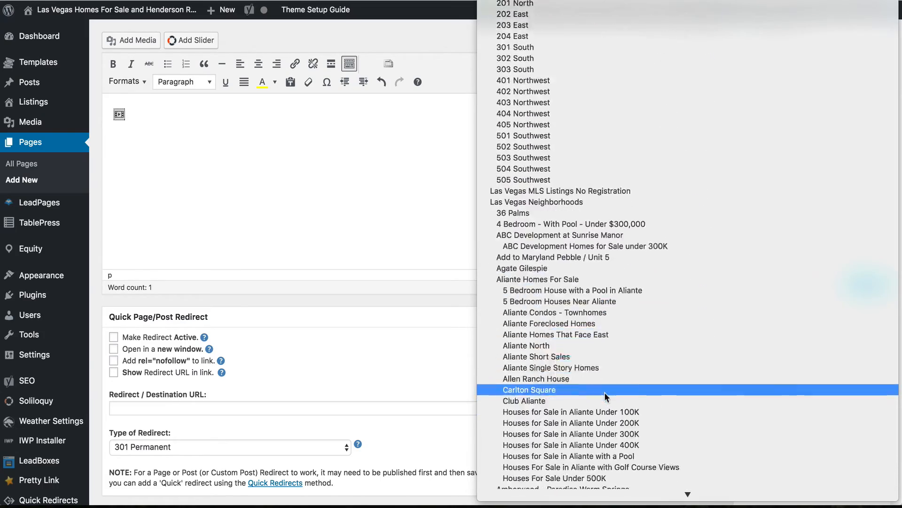
scroll(603, 395, "down", 20)
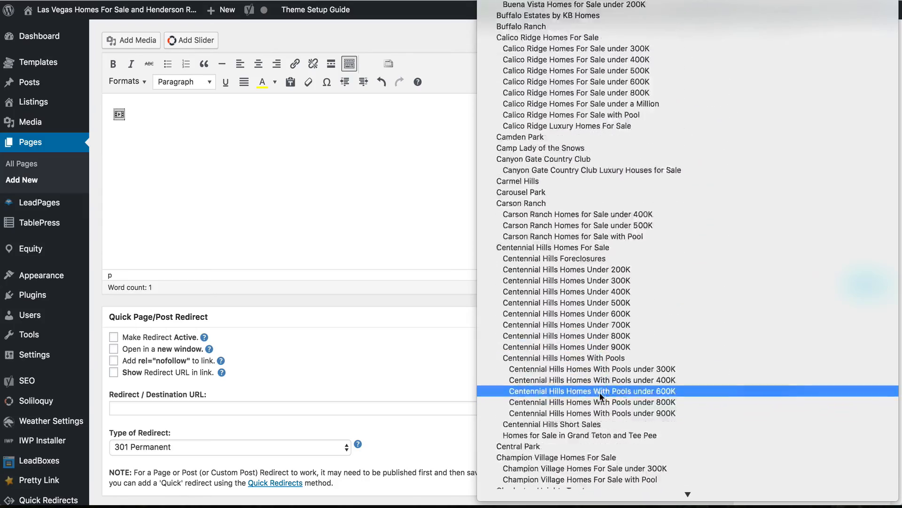
scroll(602, 397, "down", 20)
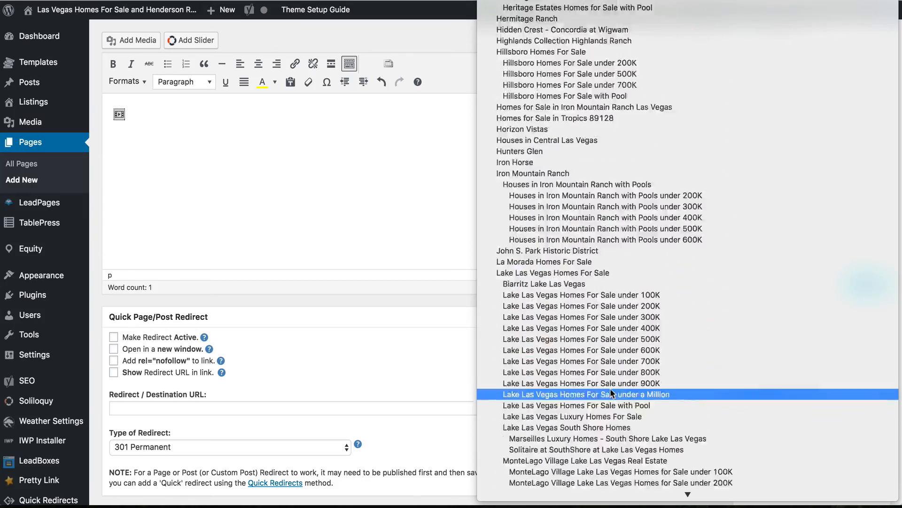
scroll(607, 392, "down", 20)
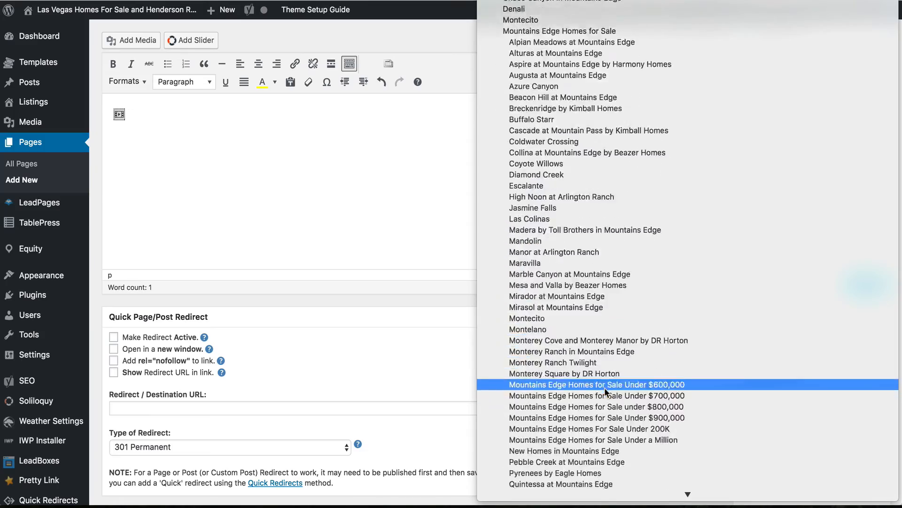
scroll(605, 392, "down", 20)
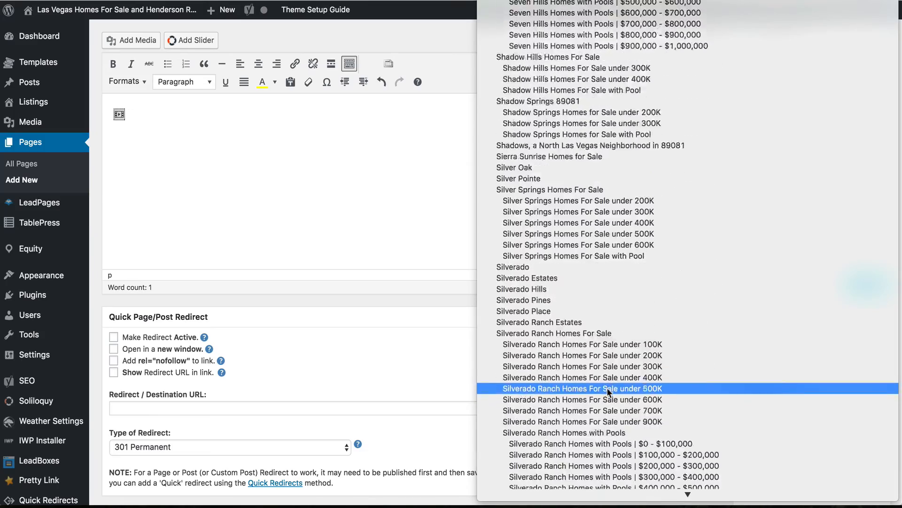
scroll(612, 388, "down", 20)
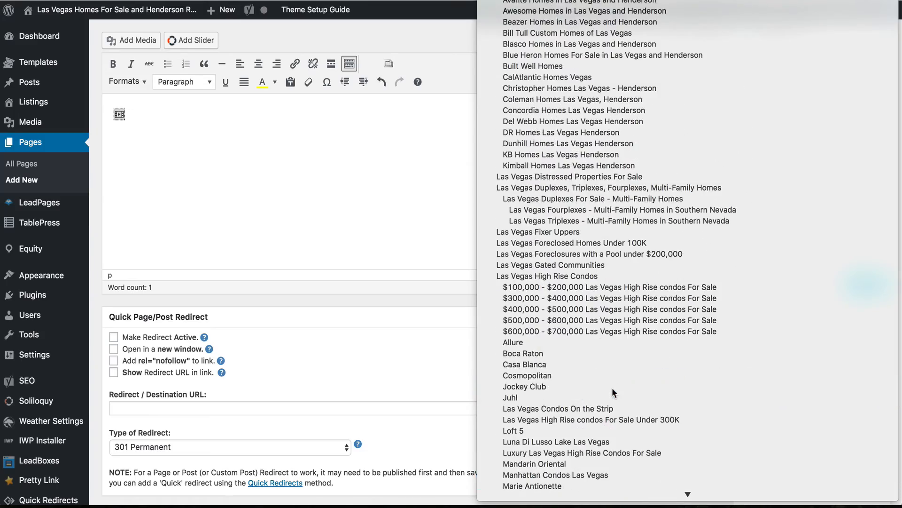
scroll(612, 387, "down", 15)
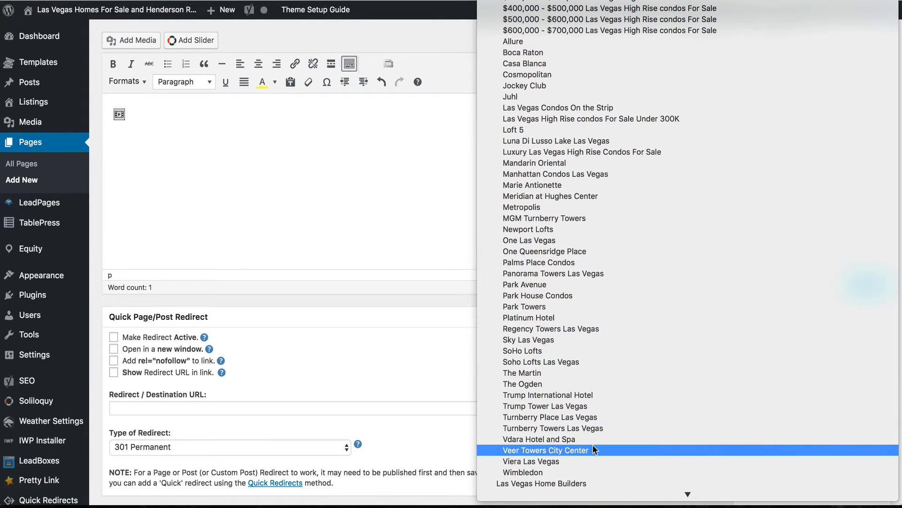
scroll(557, 298, "up", 20)
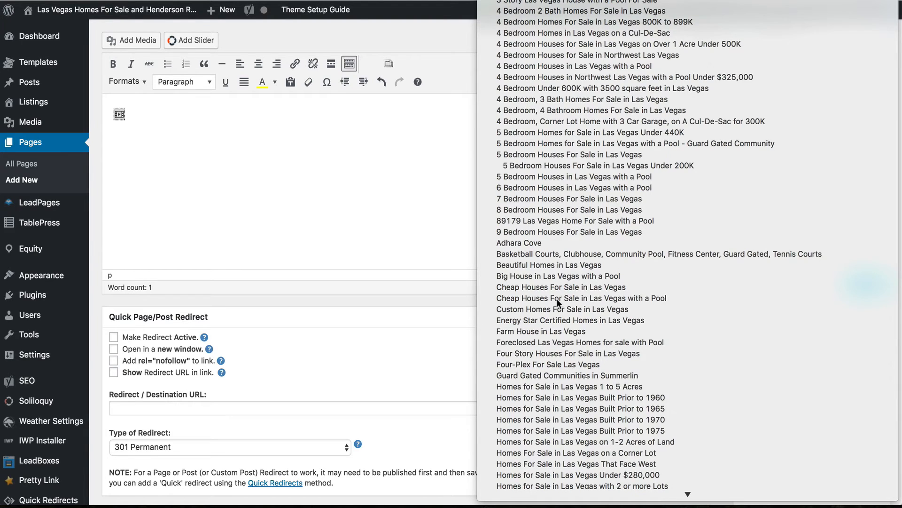
key("Return")
scroll(529, 293, "up", 5)
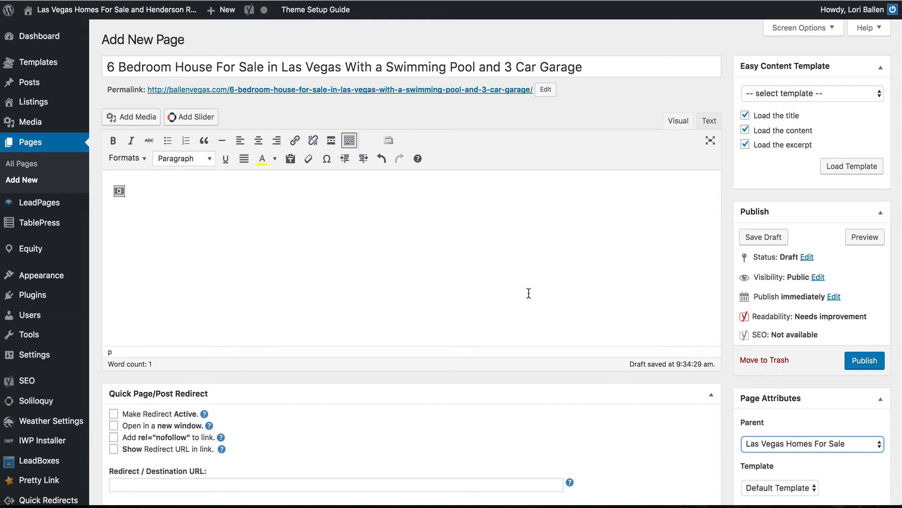
Step: Publish the page and look through the embedded listing showcase on the live page down to its results link
scroll(343, 277, "down", 1)
scroll(342, 277, "up", 1)
left_click(866, 362)
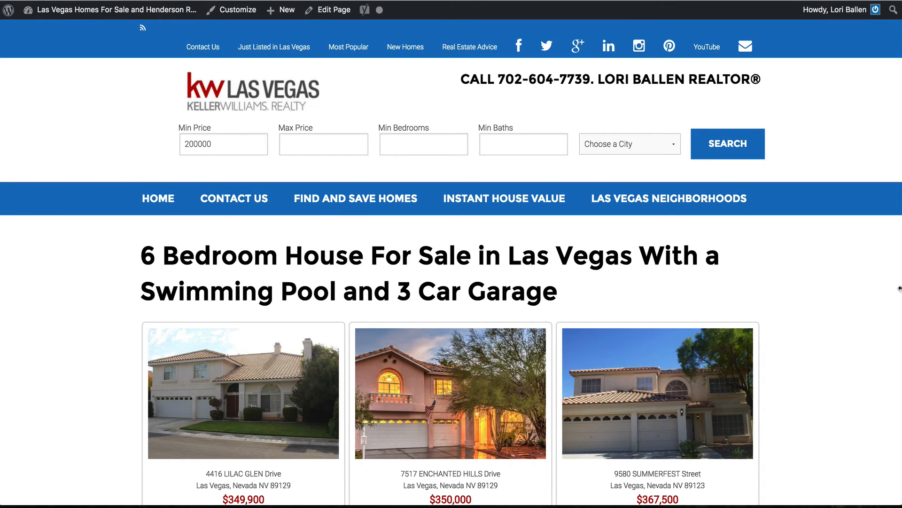
scroll(806, 268, "down", 1)
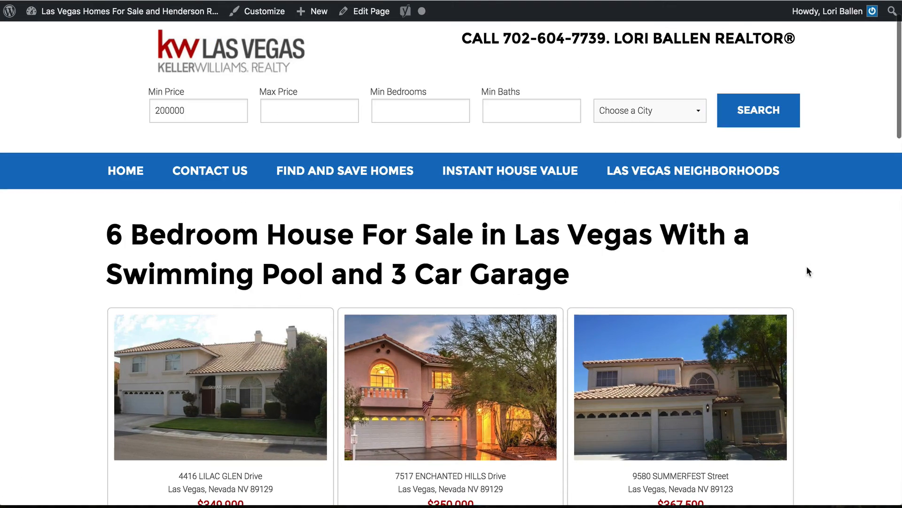
scroll(806, 266, "down", 10)
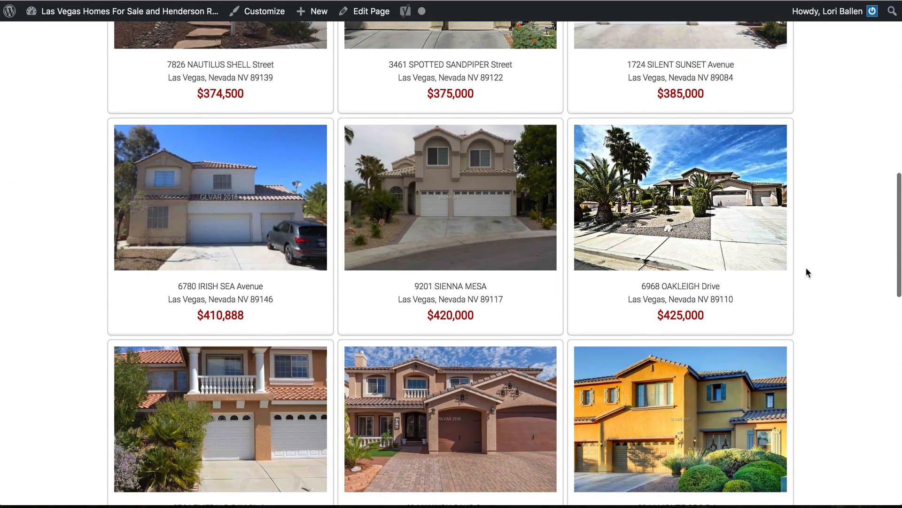
scroll(805, 267, "down", 9)
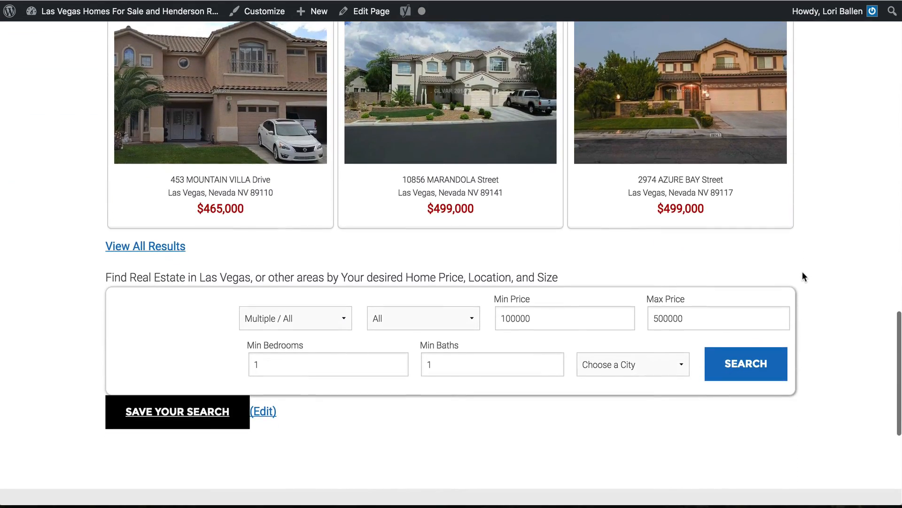
Step: Open the showcase's View All Results link in a new tab and look through the full list of matching properties
right_click(165, 246)
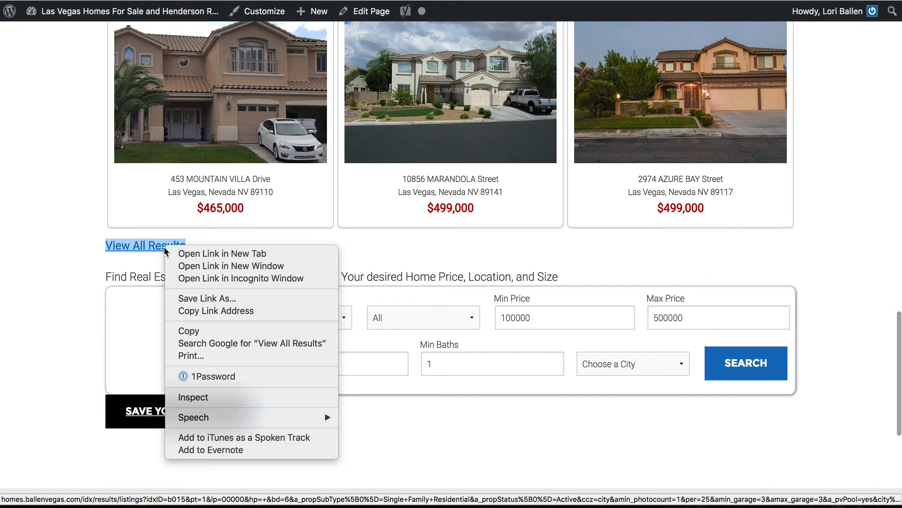
left_click(191, 253)
key("ctrl+Tab")
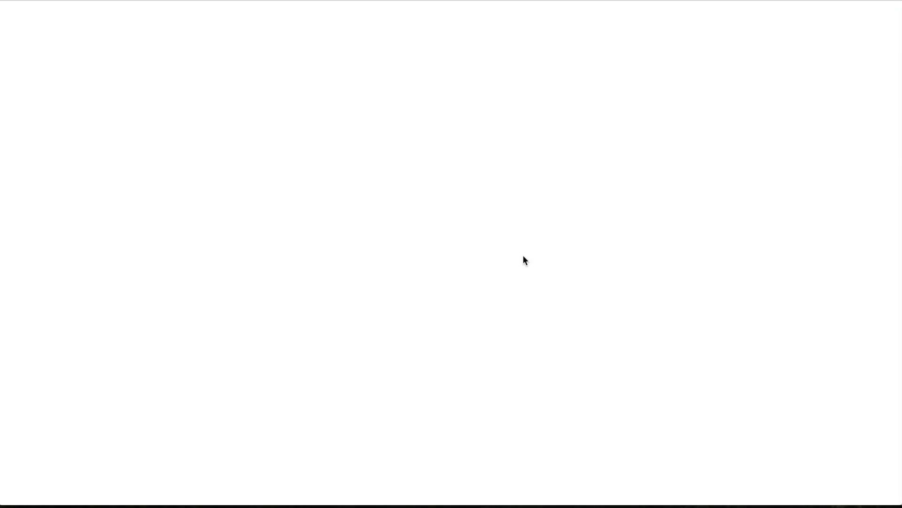
scroll(234, 238, "down", 9)
scroll(234, 238, "down", 20)
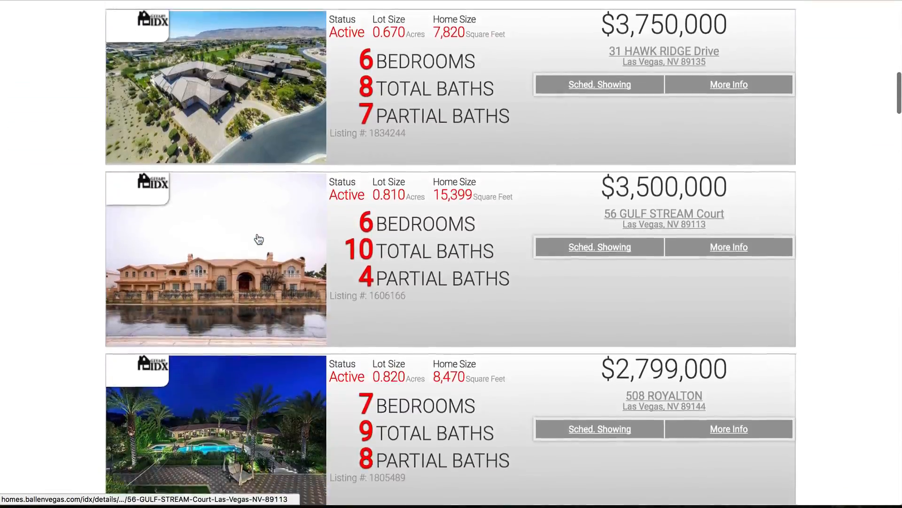
scroll(263, 240, "up", 20)
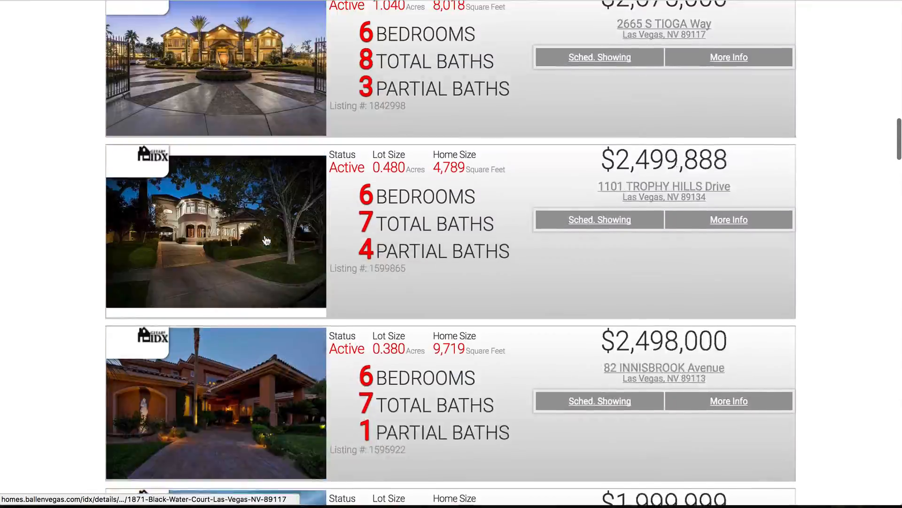
scroll(310, 282, "down", 12)
scroll(310, 329, "down", 20)
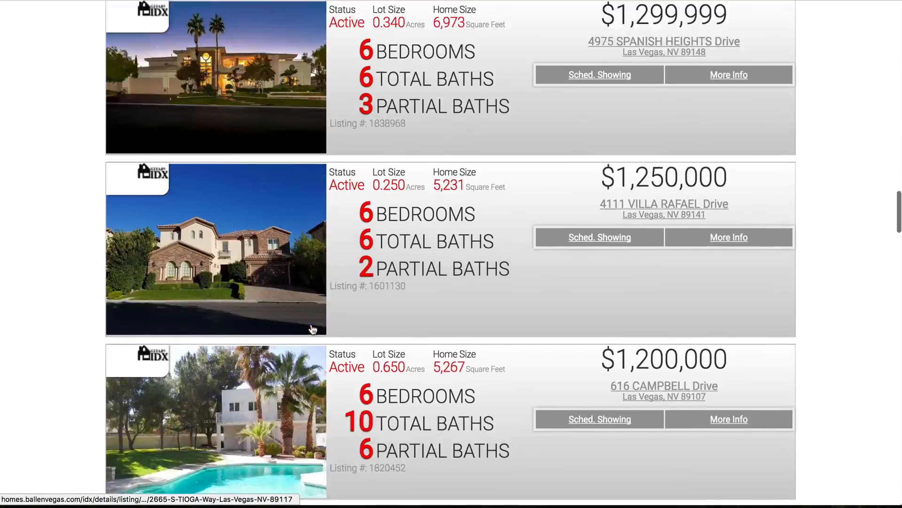
scroll(310, 324, "up", 20)
scroll(308, 322, "up", 5)
scroll(294, 306, "down", 10)
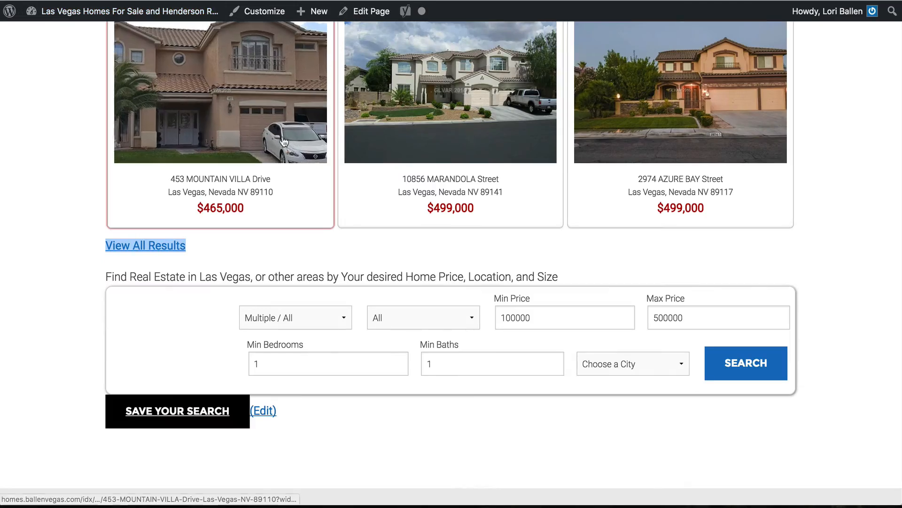
scroll(56, 130, "up", 15)
scroll(56, 134, "up", 3)
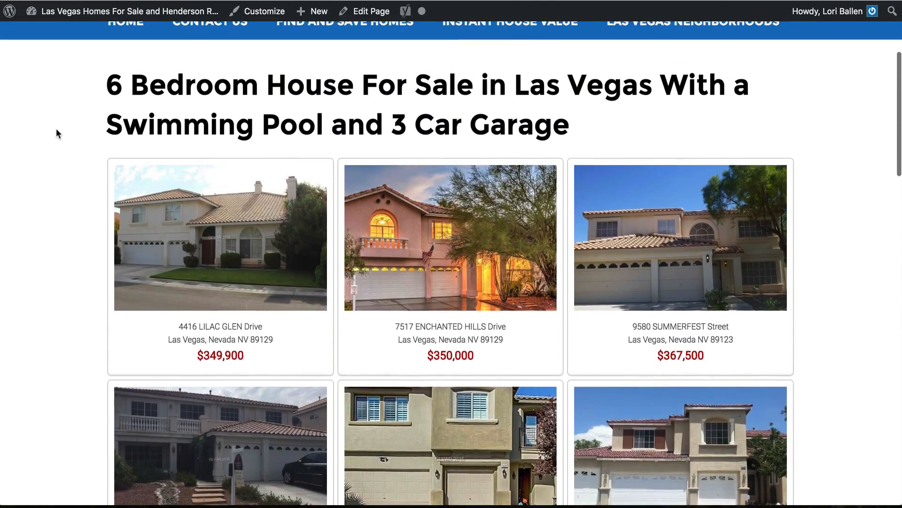
scroll(55, 134, "down", 1)
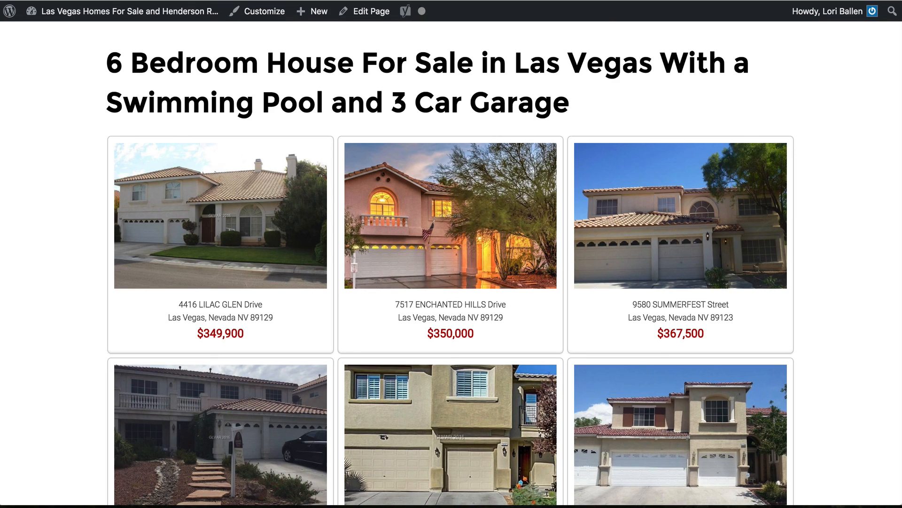
left_click(587, 0)
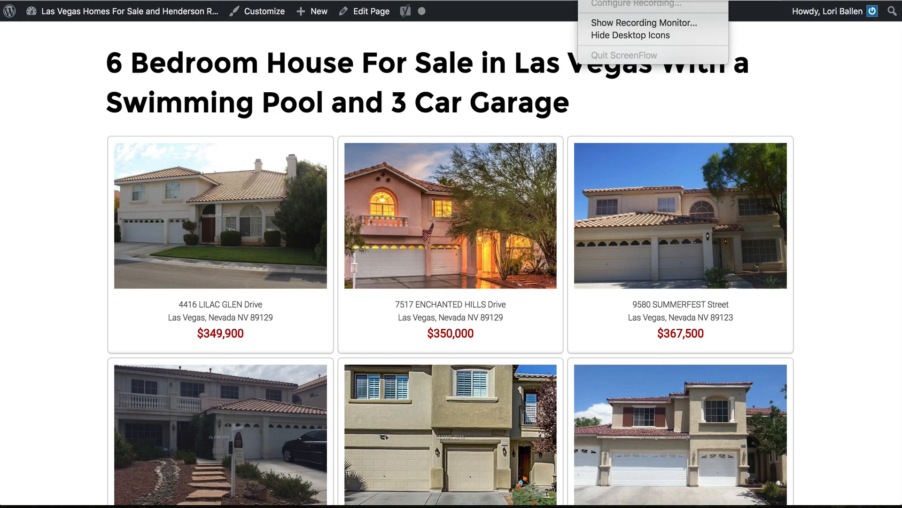